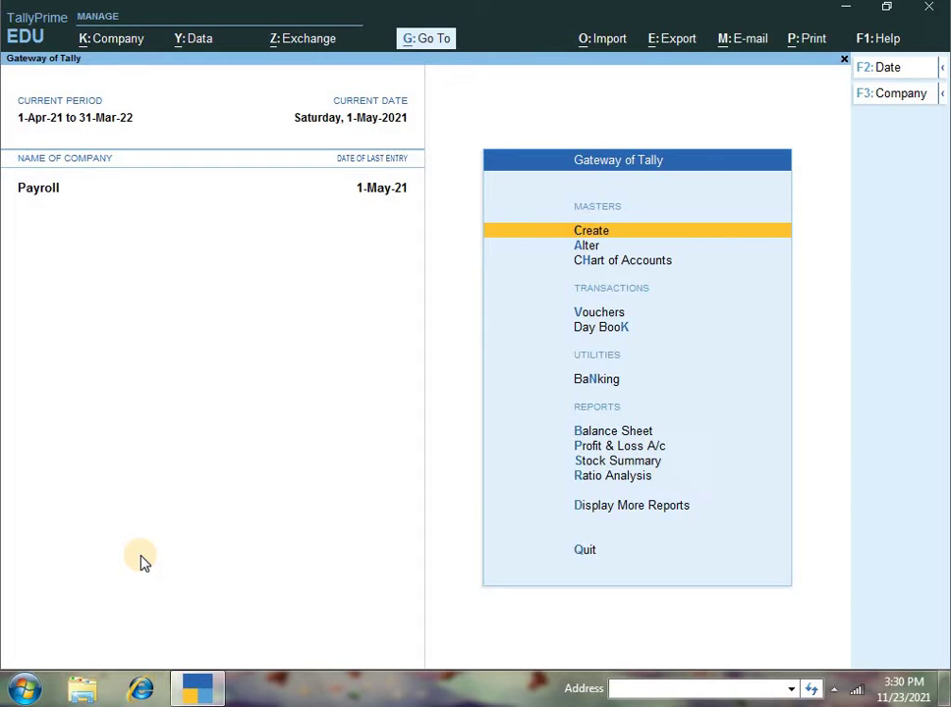
Step: Open the additional reports list from the Gateway of Tally
{"action": "key", "text": "Down"}
{"action": "key", "text": "Down"}
{"action": "key", "text": "Down"}
{"action": "key", "text": "Down"}
{"action": "key", "text": "Down"}
{"action": "key", "text": "Down"}
{"action": "key", "text": "Down"}
{"action": "key", "text": "Down"}
{"action": "key", "text": "Down"}
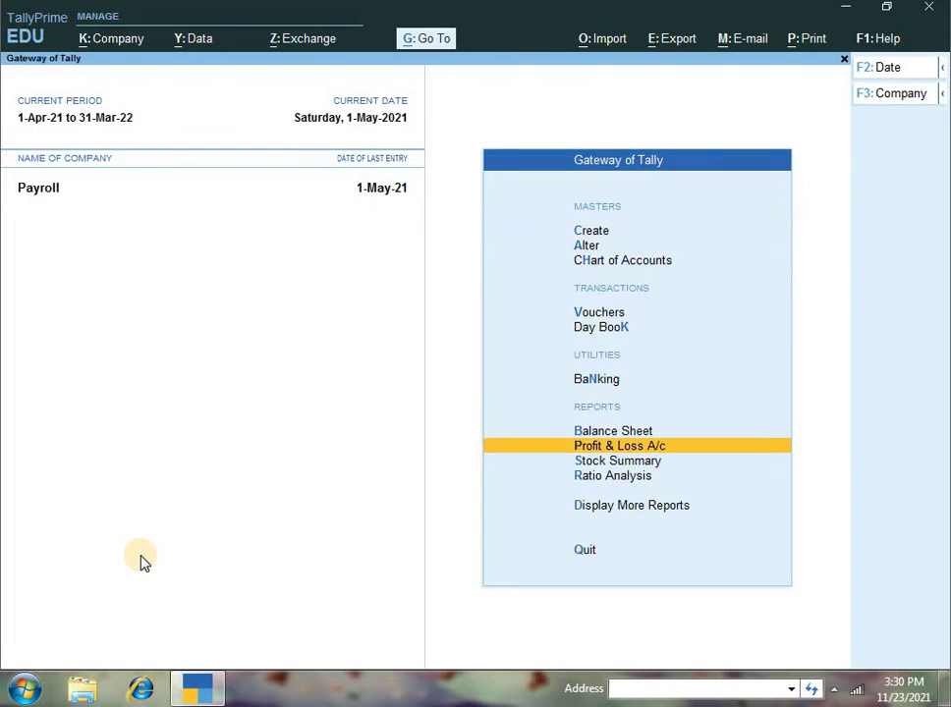
{"action": "key", "text": "Down"}
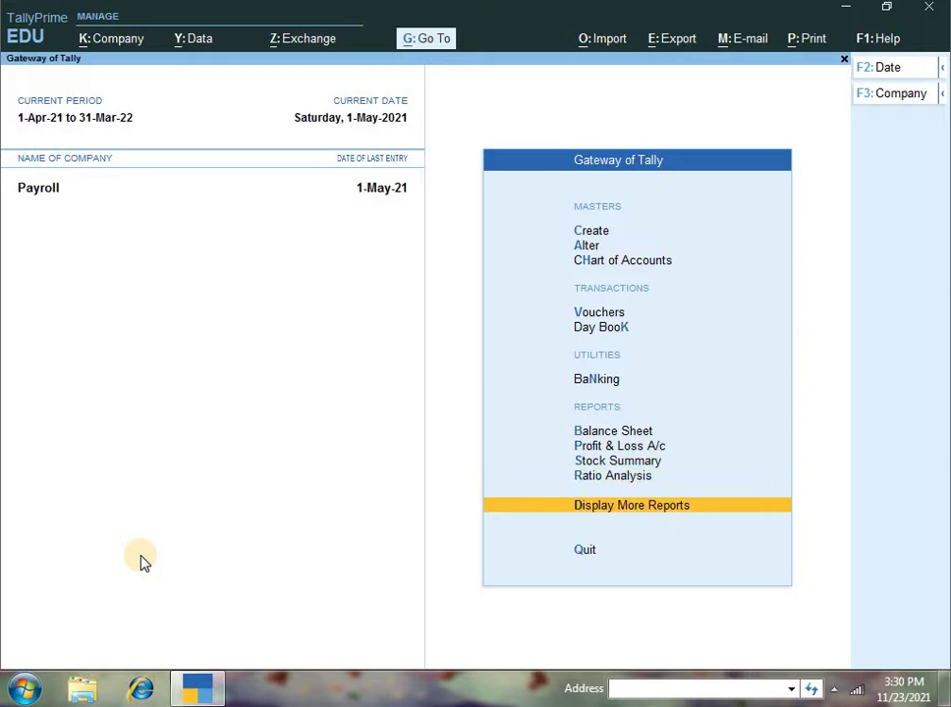
{"action": "key", "text": "Return"}
Step: Open the Payroll Reports list from the additional reports
{"action": "key", "text": "Down"}
{"action": "key", "text": "Down"}
{"action": "key", "text": "Down"}
{"action": "key", "text": "Down"}
{"action": "key", "text": "Down"}
{"action": "key", "text": "Down"}
{"action": "key", "text": "Down"}
{"action": "key", "text": "Down"}
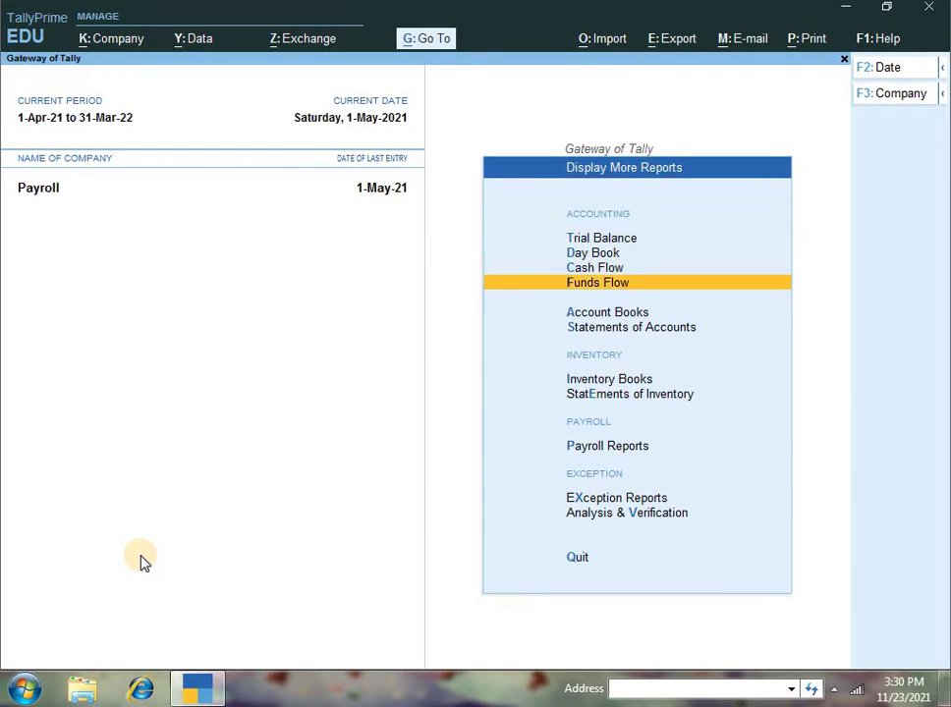
{"action": "key", "text": "Return"}
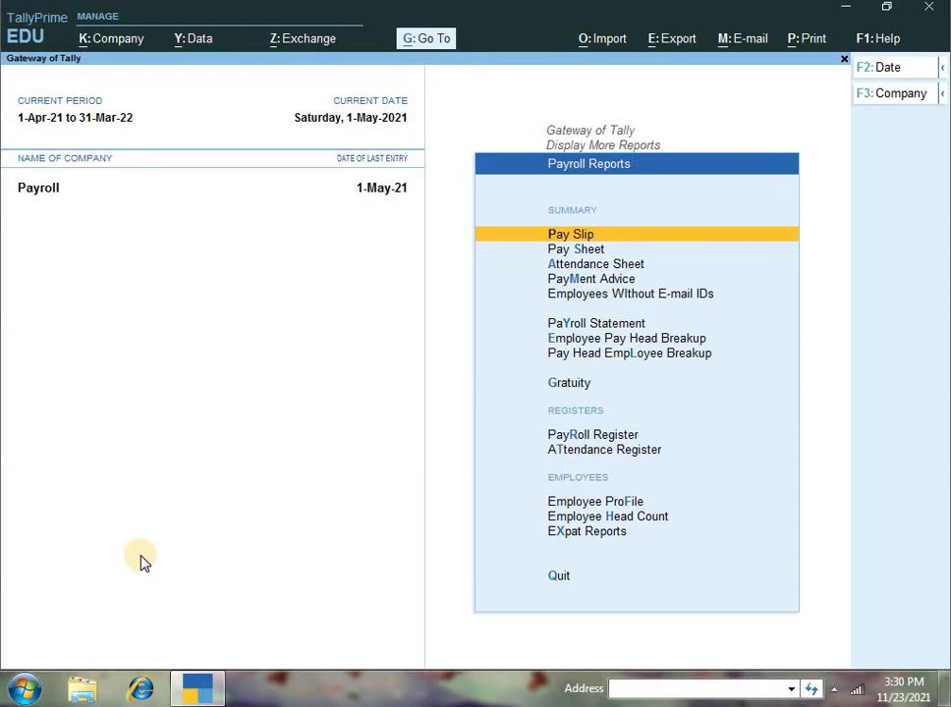
Step: Open the Pay Slip report for the last employee listed in the Primary Cost Category
{"action": "key", "text": "Return"}
{"action": "key", "text": "Down"}
{"action": "key", "text": "Down"}
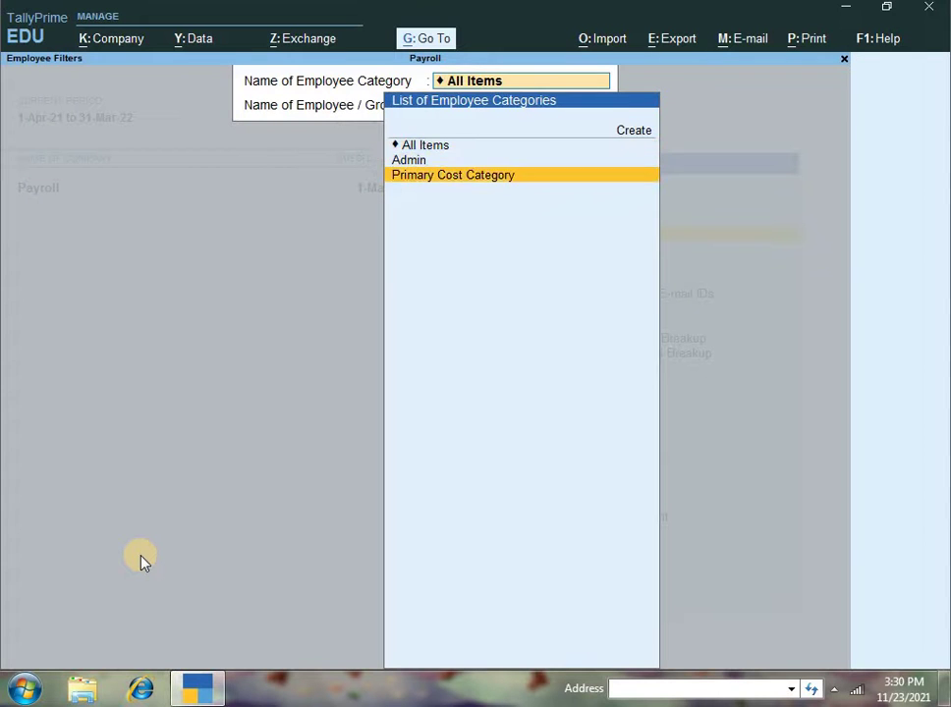
{"action": "key", "text": "Return"}
{"action": "key", "text": "Down"}
{"action": "key", "text": "Down"}
{"action": "key", "text": "Down"}
{"action": "key", "text": "Return"}
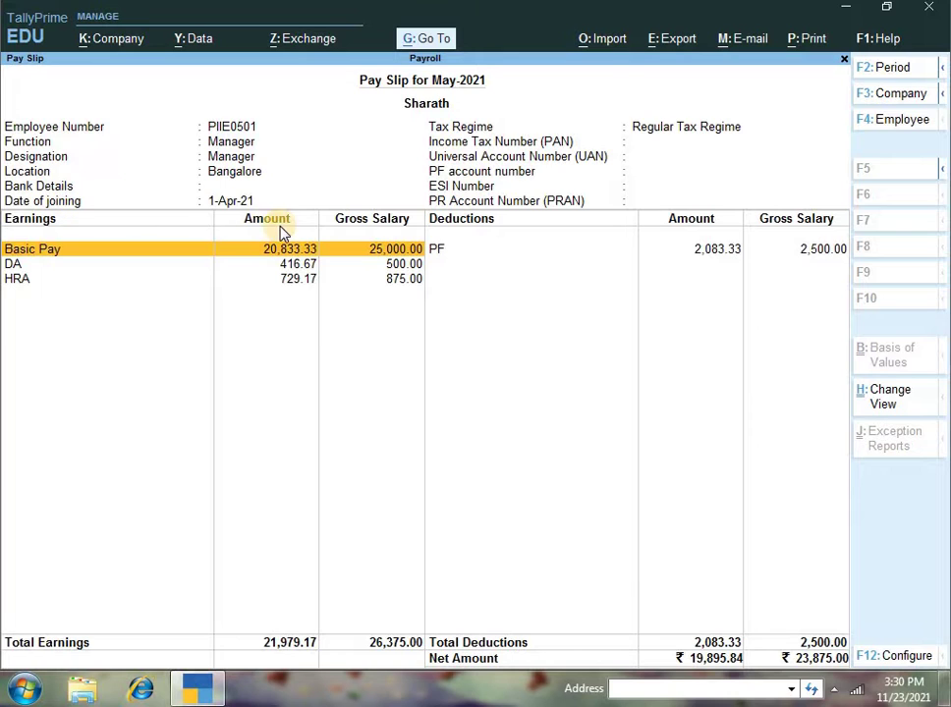
Step: Set the pay slip period from 1-4-2021 to 1-5-2021
{"action": "key", "text": "F2"}
{"action": "type", "text": "1-4"}
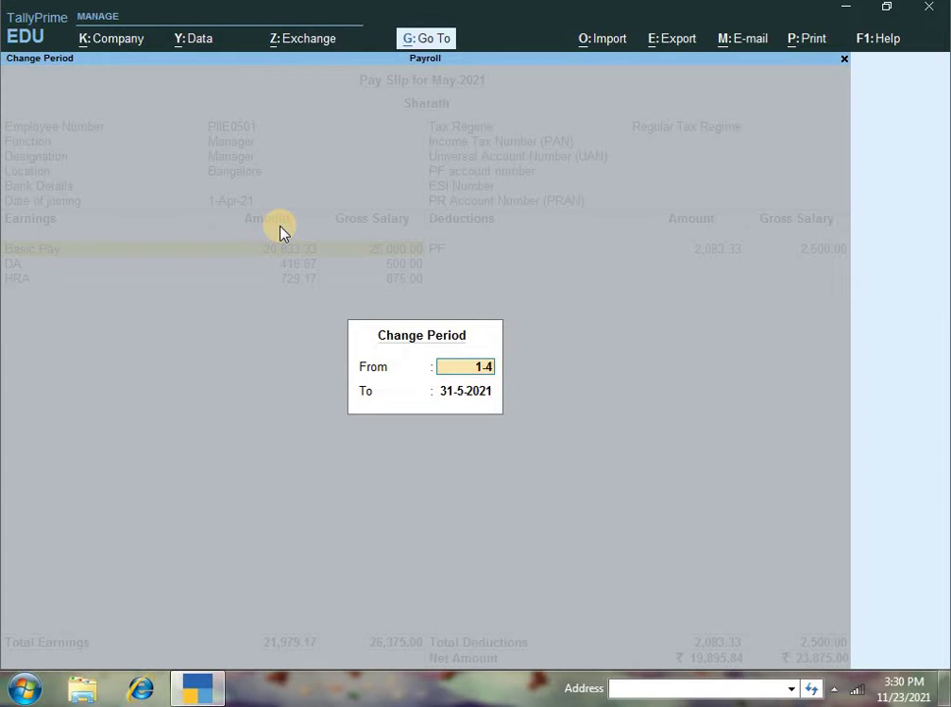
{"action": "key", "text": "Return"}
{"action": "type", "text": "1-5"}
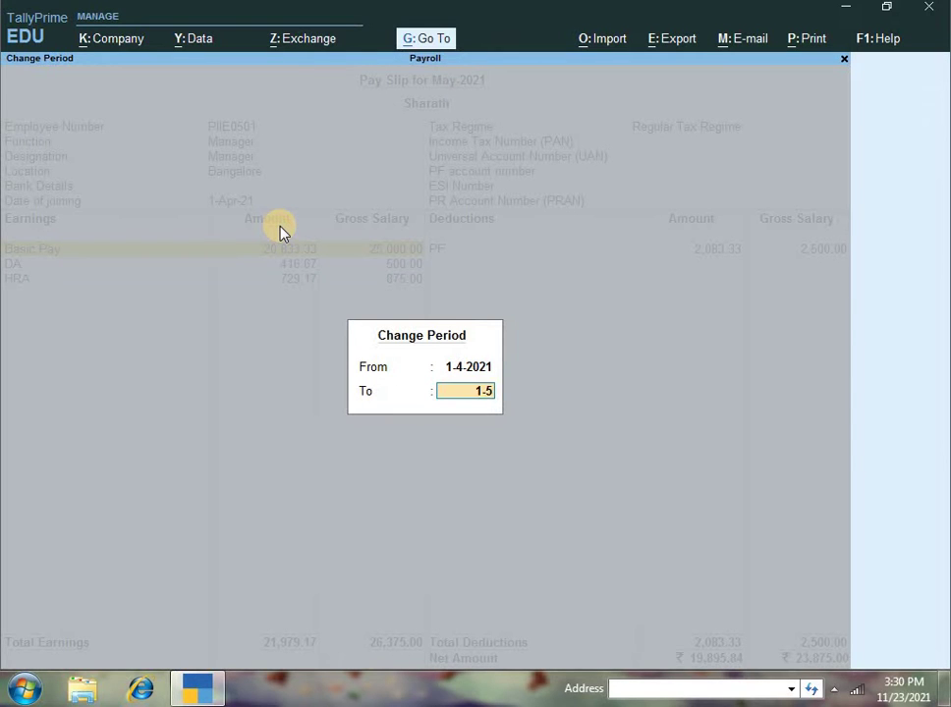
{"action": "key", "text": "Return"}
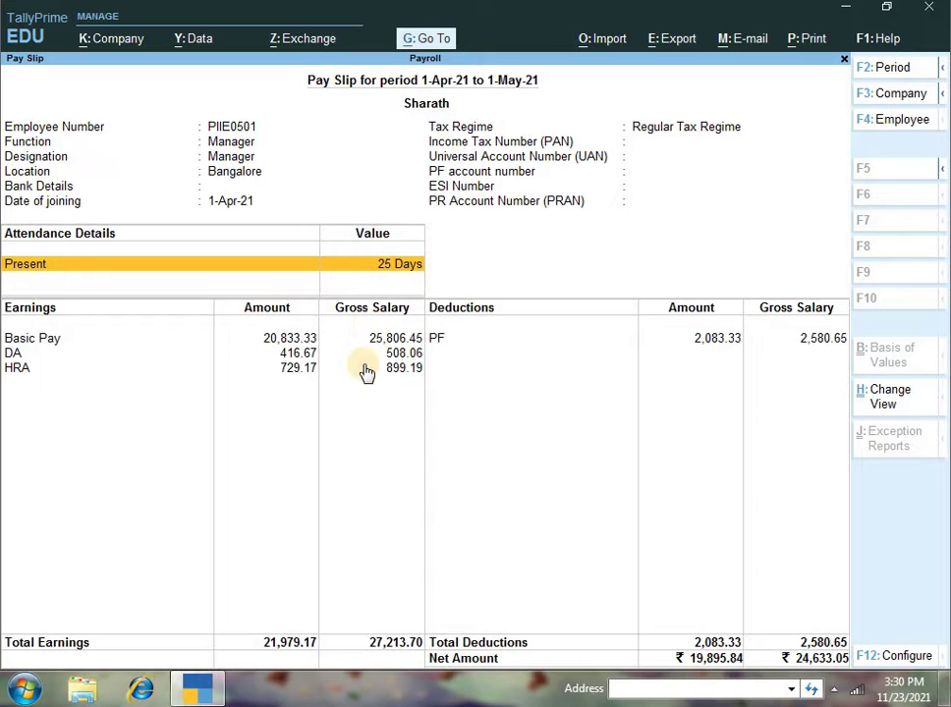
Step: Preview the pay slip's printed layout and close the preview
{"action": "key", "text": "alt+p"}
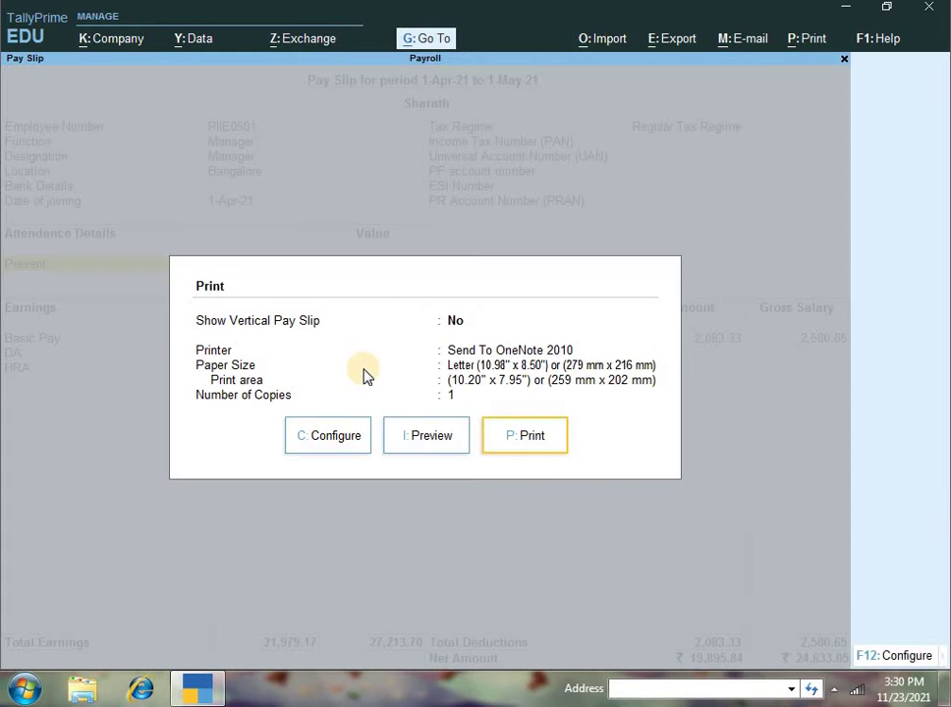
{"action": "left_click", "coordinate": [438, 454]}
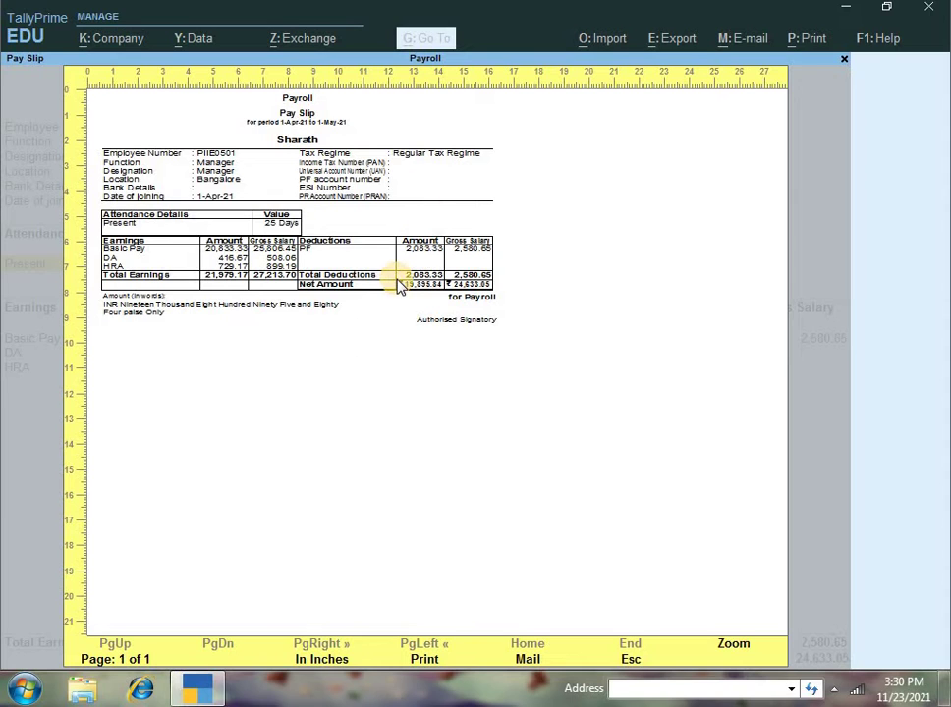
{"action": "key", "text": "Escape"}
Step: Dismiss the Windows color scheme prompt and set Show Vertical Pay Slip to Yes in the print configuration
{"action": "key", "text": "Left"}
{"action": "key", "text": "Left"}
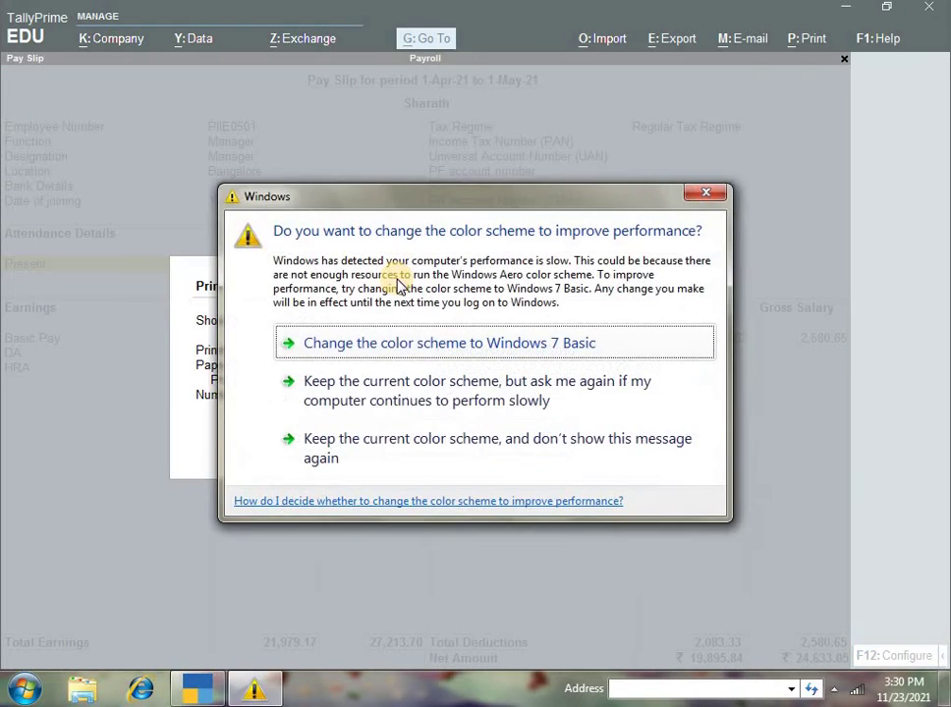
{"action": "key", "text": "Escape"}
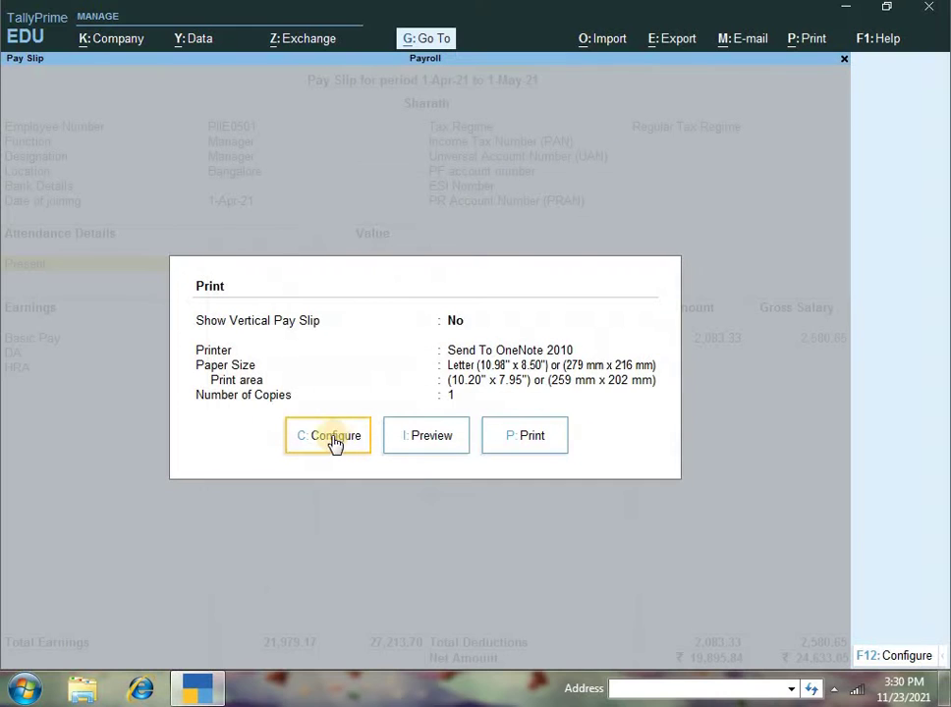
{"action": "left_click", "coordinate": [333, 442]}
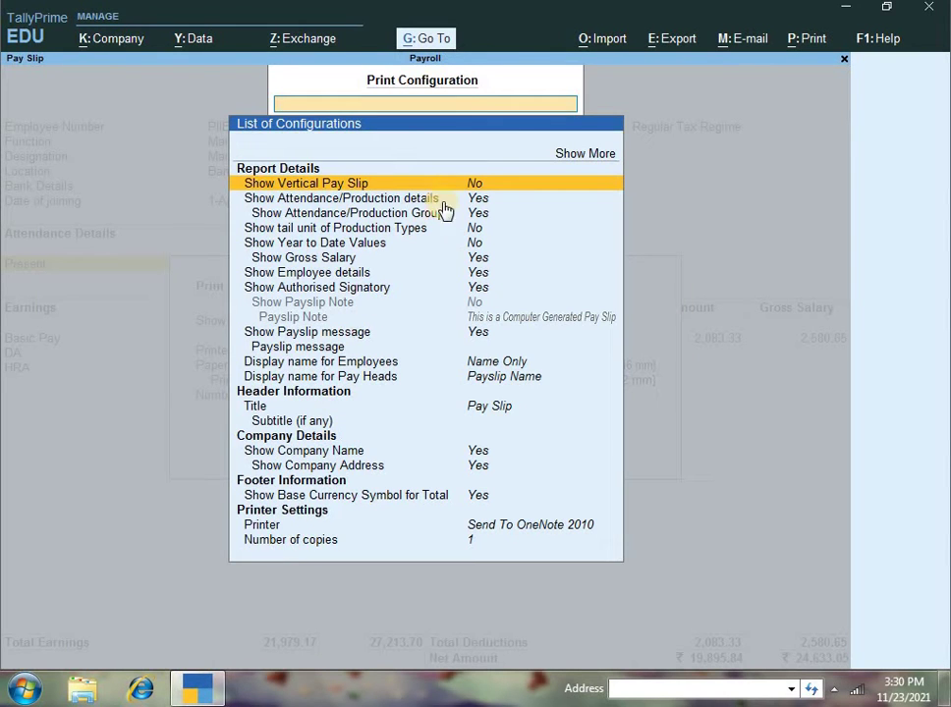
{"action": "type", "text": "Y"}
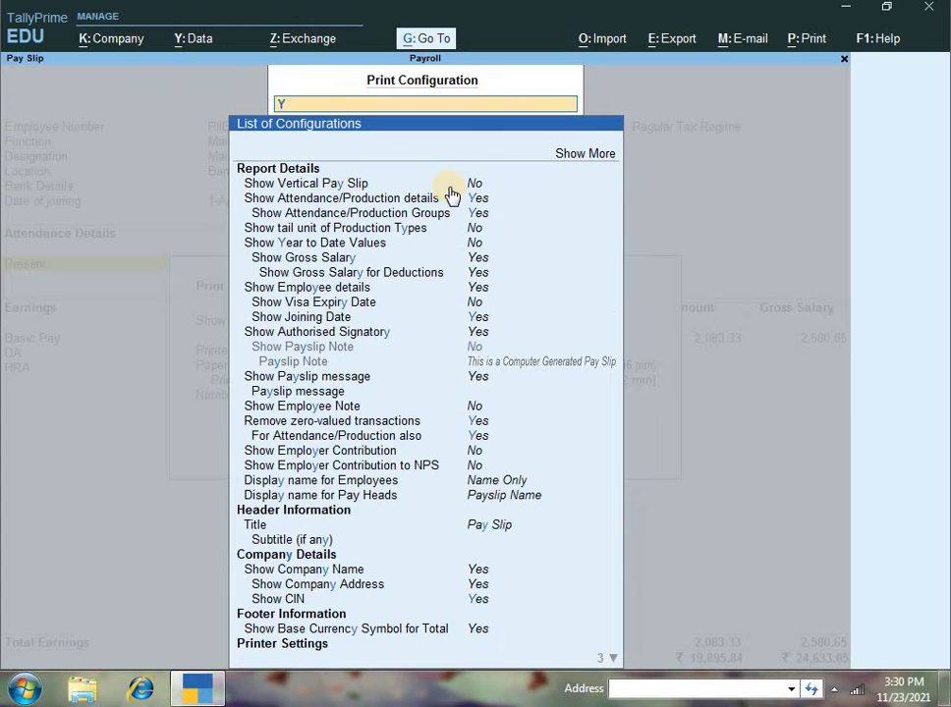
{"action": "key", "text": "Return"}
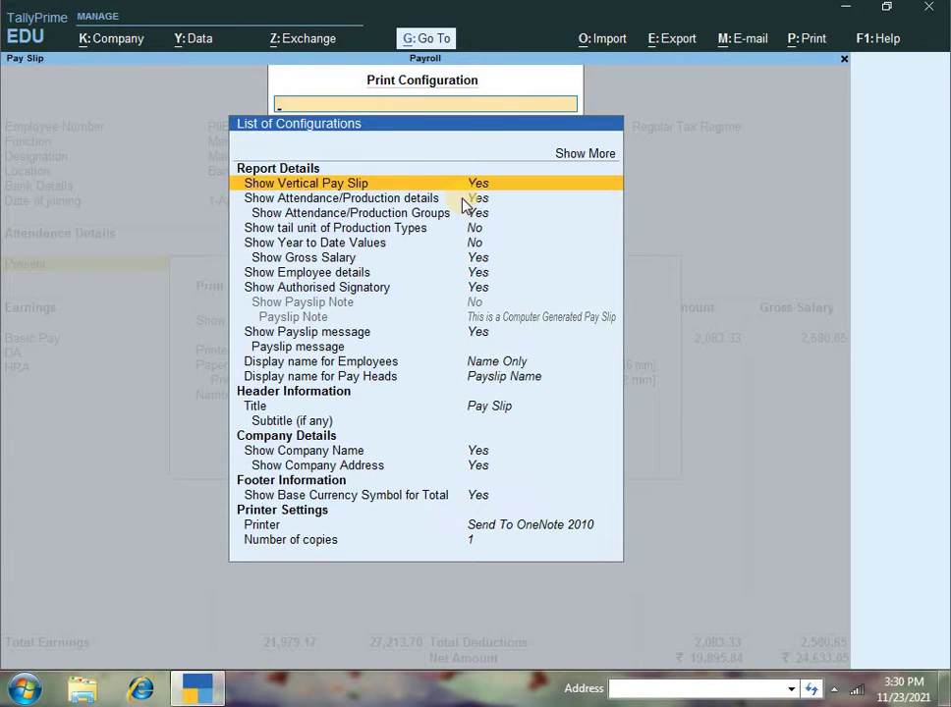
{"action": "key", "text": "Escape"}
Step: Preview the pay slip again to check its print layout, and close the preview
{"action": "key", "text": "Right"}
{"action": "key", "text": "Right"}
{"action": "key", "text": "Return"}
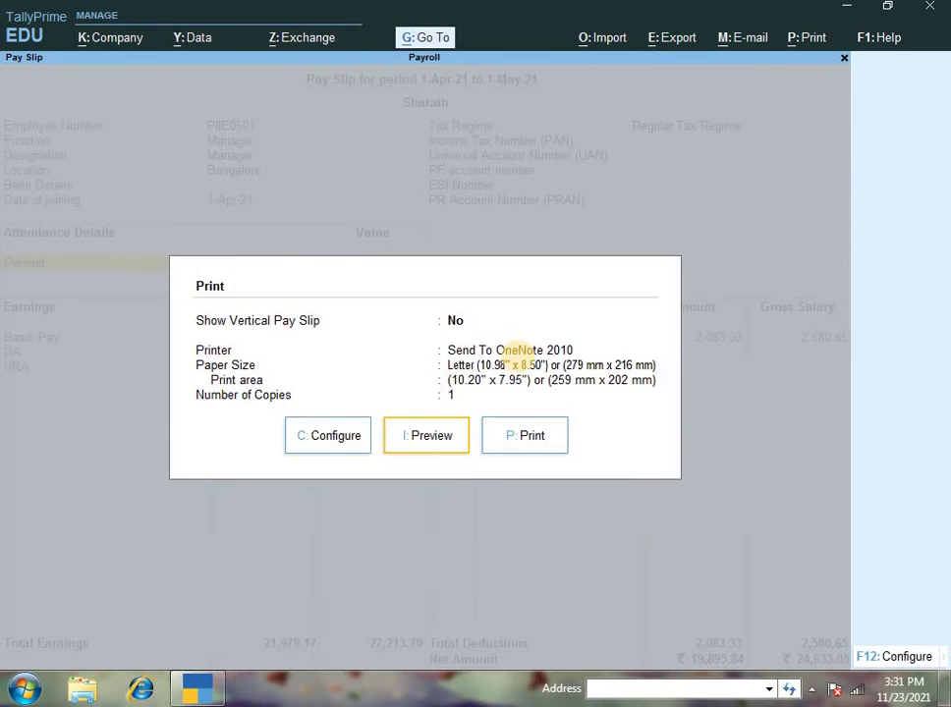
{"action": "key", "text": "Left"}
{"action": "key", "text": "i"}
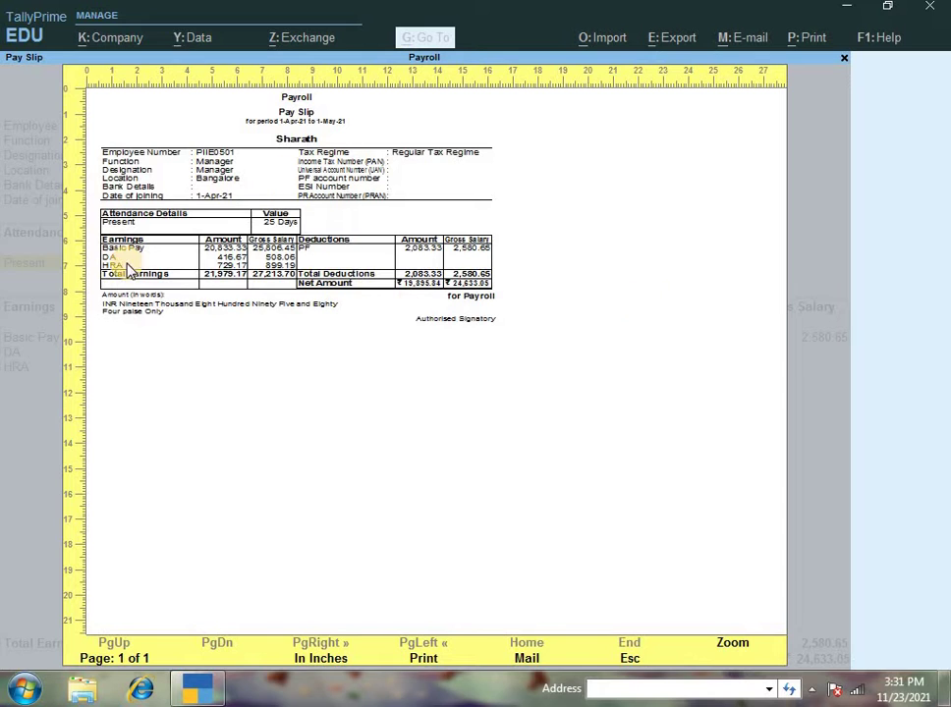
{"action": "key", "text": "Escape"}
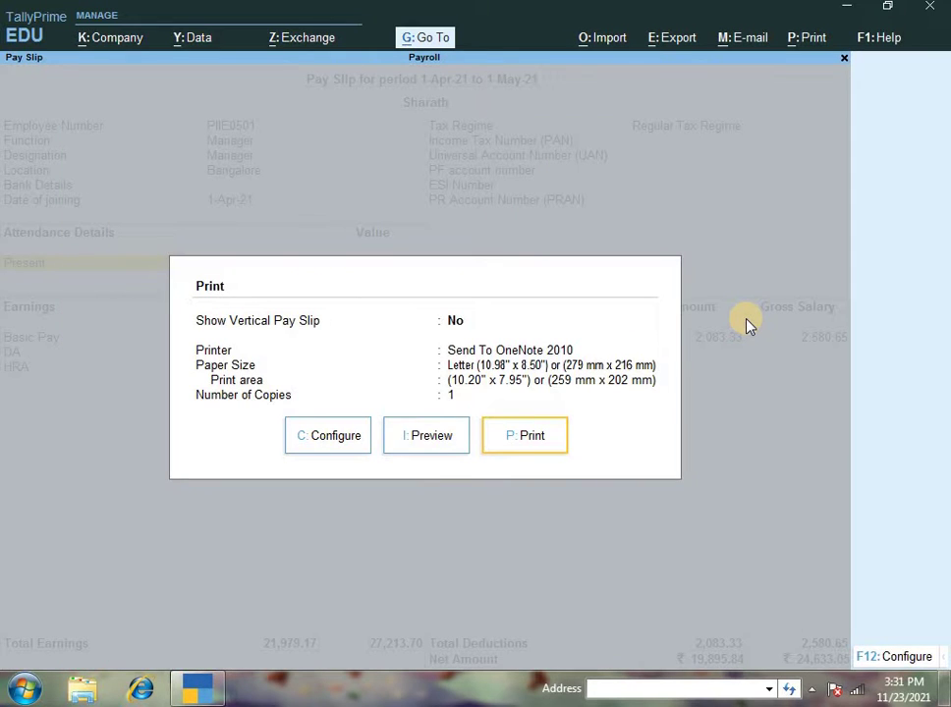
Step: Set Show Vertical Pay Slip to Yes in the print configuration and preview the resulting vertical pay slip
{"action": "key", "text": "Left"}
{"action": "key", "text": "Left"}
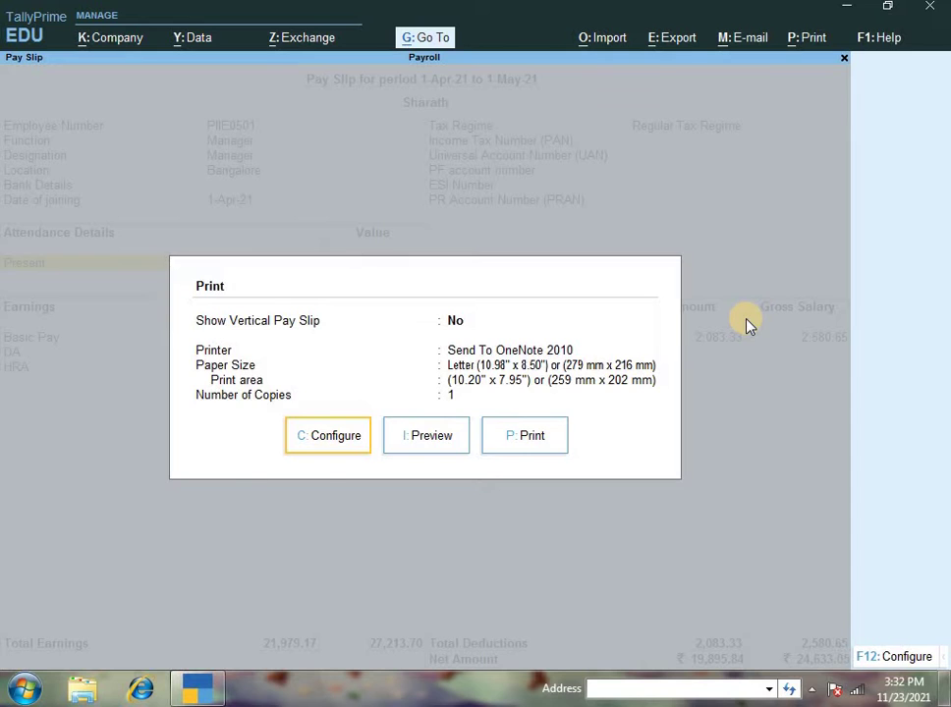
{"action": "key", "text": "Return"}
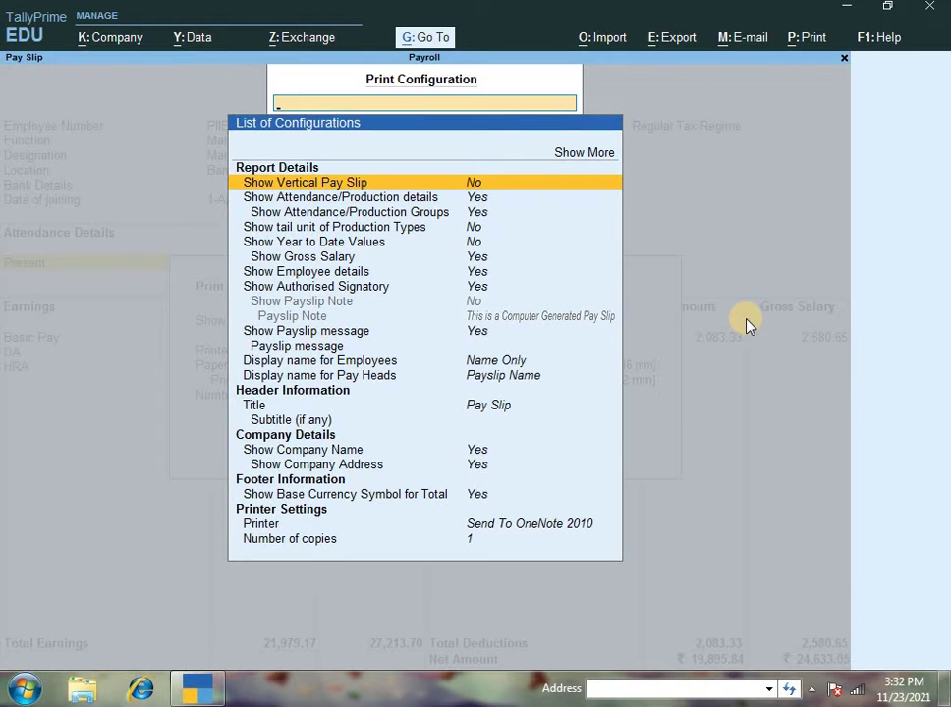
{"action": "key", "text": "Return"}
{"action": "key", "text": "Escape"}
{"action": "key", "text": "Right"}
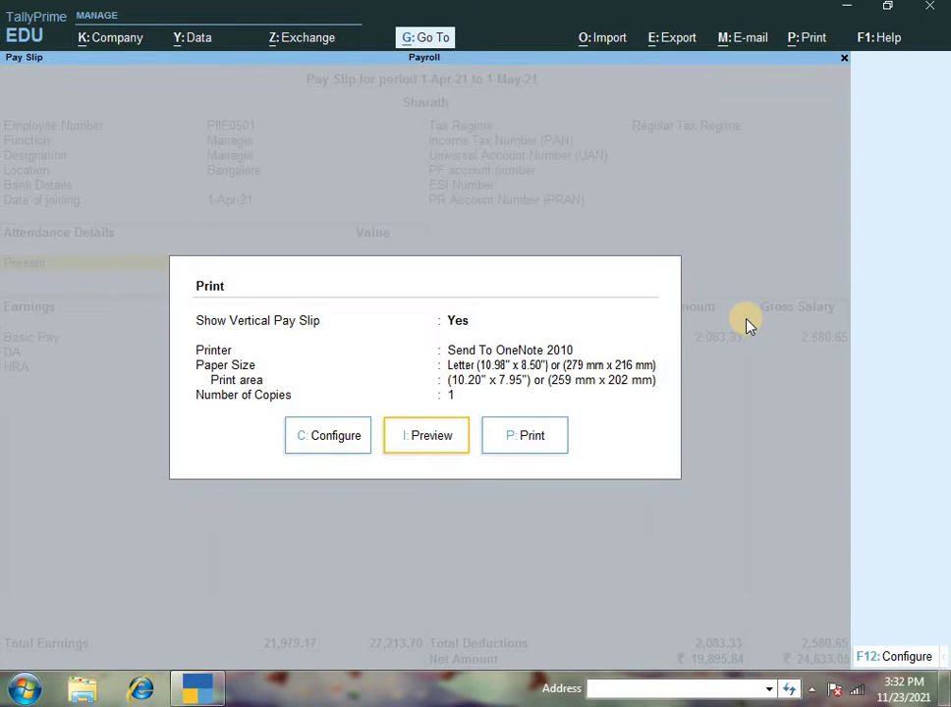
{"action": "key", "text": "Return"}
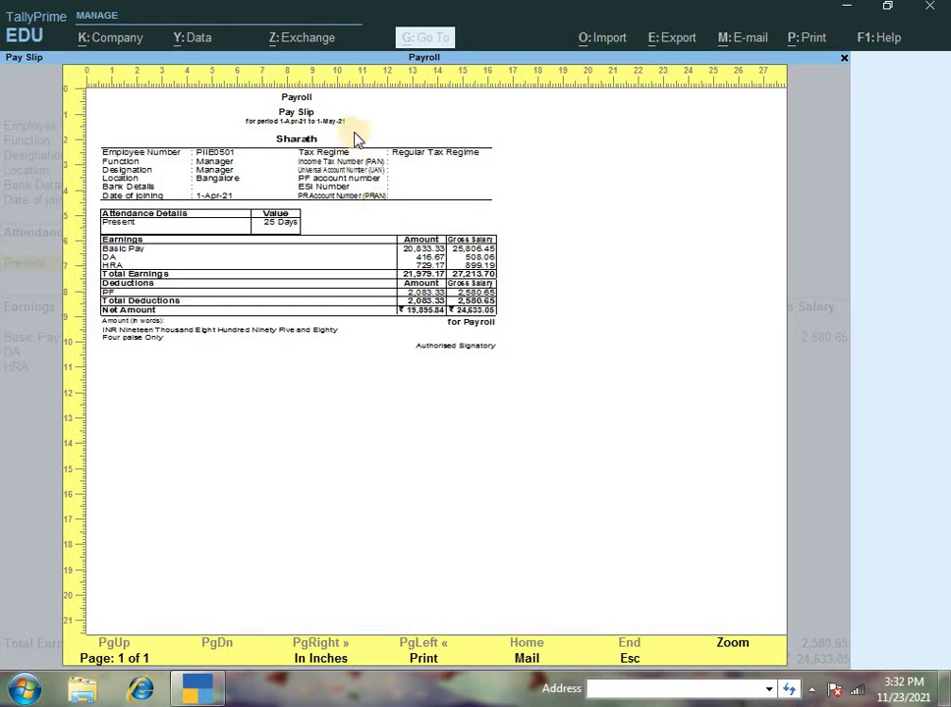
{"action": "key", "text": "Escape"}
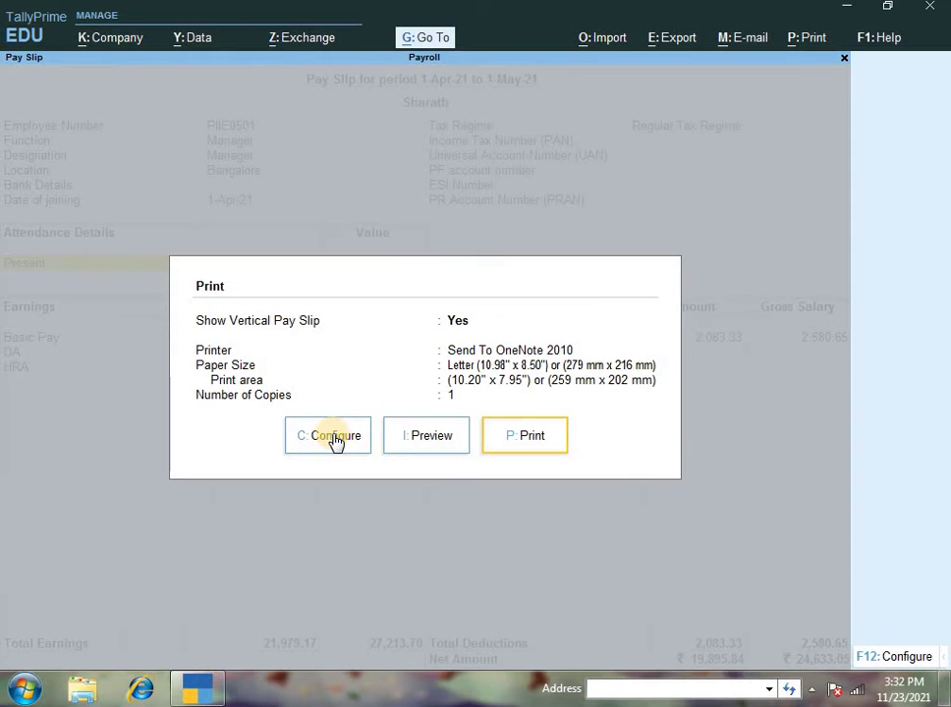
{"action": "left_click", "coordinate": [334, 439]}
{"action": "key", "text": "Down"}
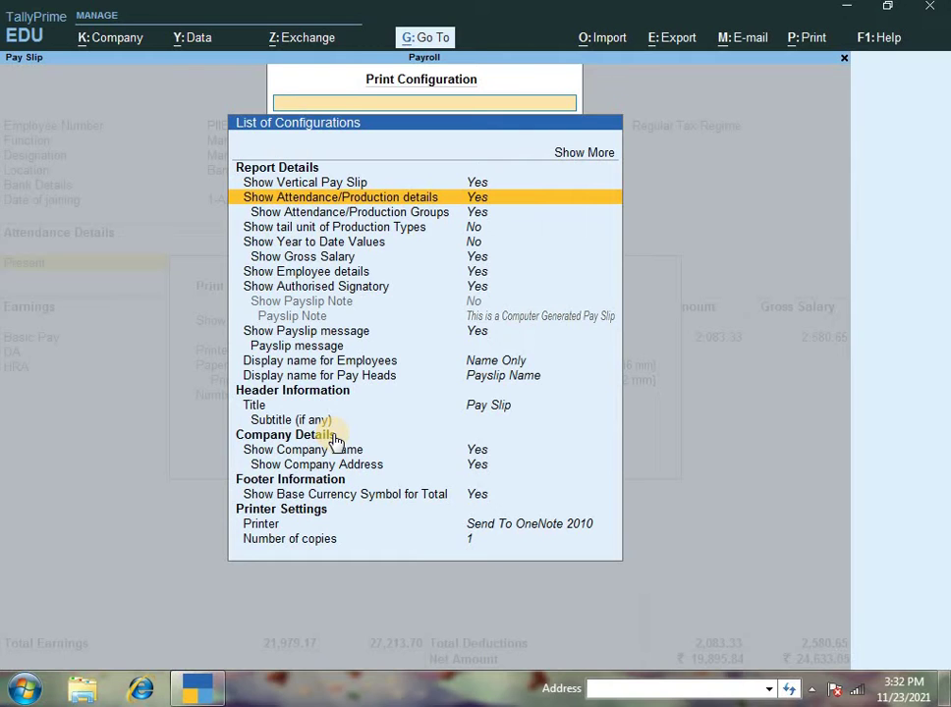
{"action": "key", "text": "Escape"}
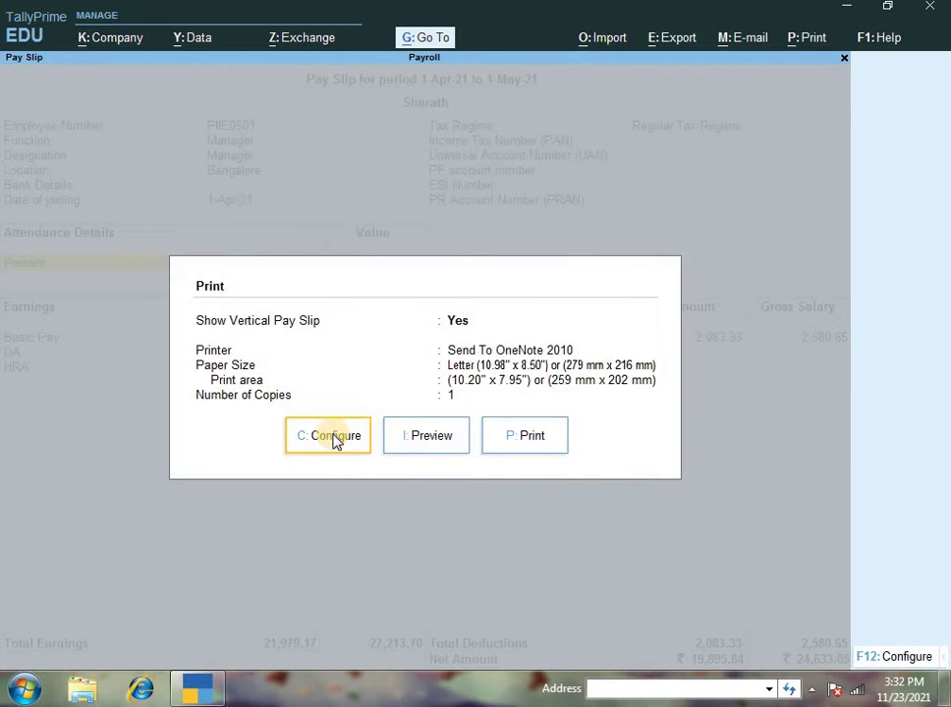
Step: Leave the print settings and reopen the same employee's pay slip from the Primary Cost Category
{"action": "key", "text": "Escape"}
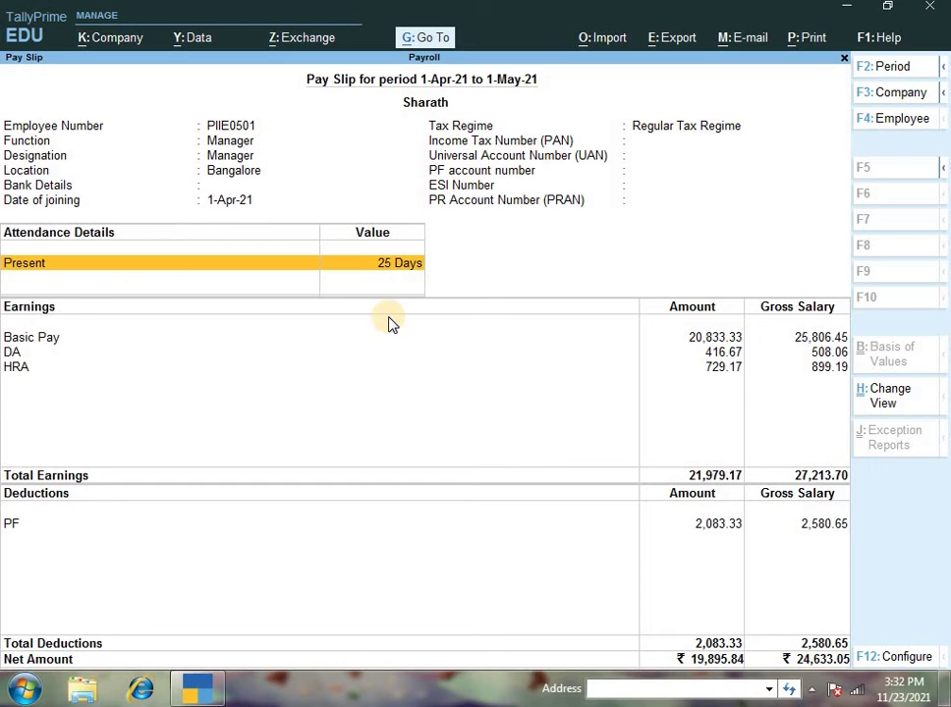
{"action": "key", "text": "F4"}
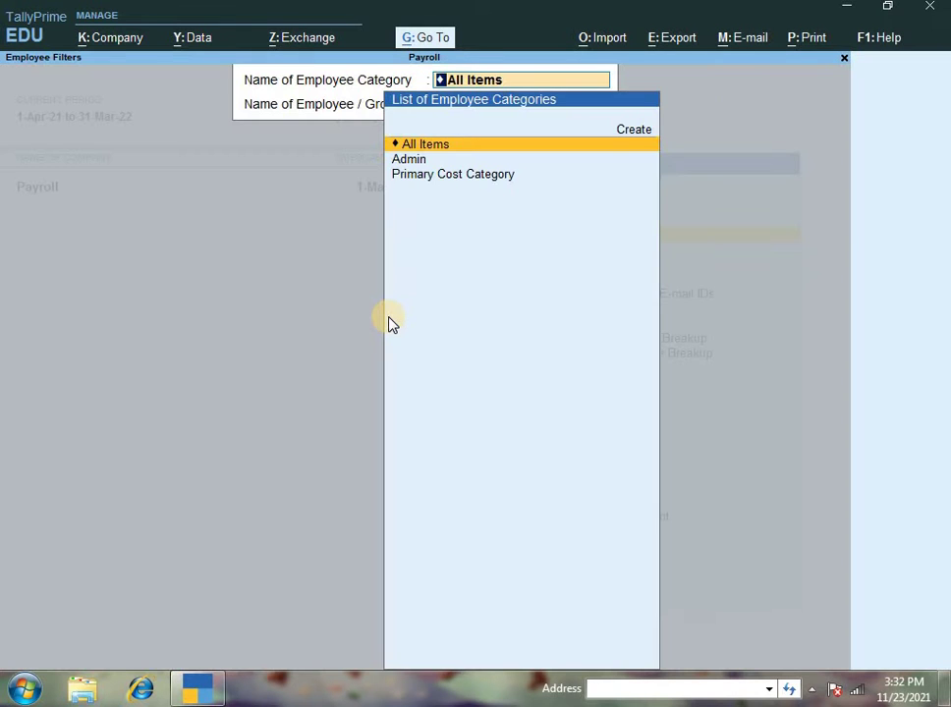
{"action": "key", "text": "Down"}
{"action": "key", "text": "Down"}
{"action": "key", "text": "Return"}
{"action": "key", "text": "Down"}
{"action": "key", "text": "Down"}
{"action": "key", "text": "Down"}
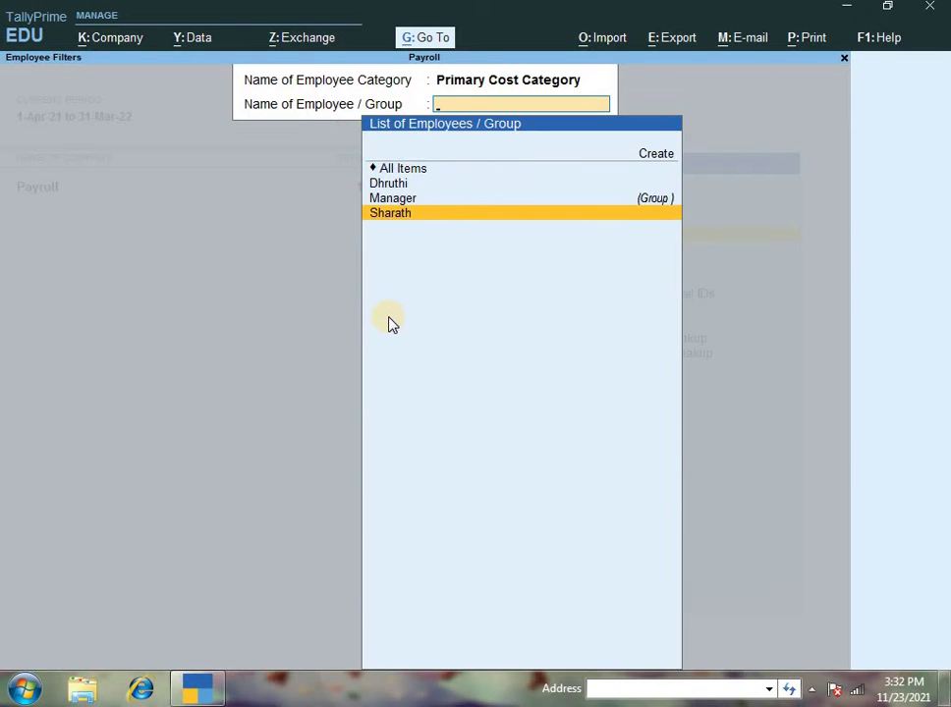
{"action": "key", "text": "Return"}
Step: Open the pay slip's print configuration and review the report detail options, dismissing the Windows color scheme prompt
{"action": "key", "text": "alt+p"}
{"action": "key", "text": "Left"}
{"action": "key", "text": "Left"}
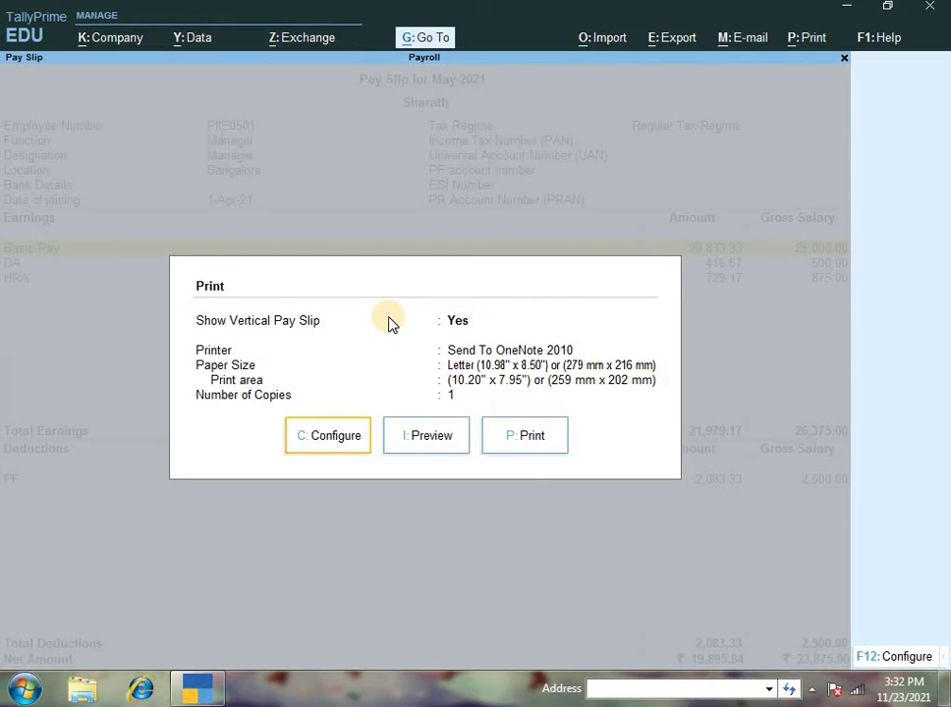
{"action": "key", "text": "Return"}
{"action": "key", "text": "Down"}
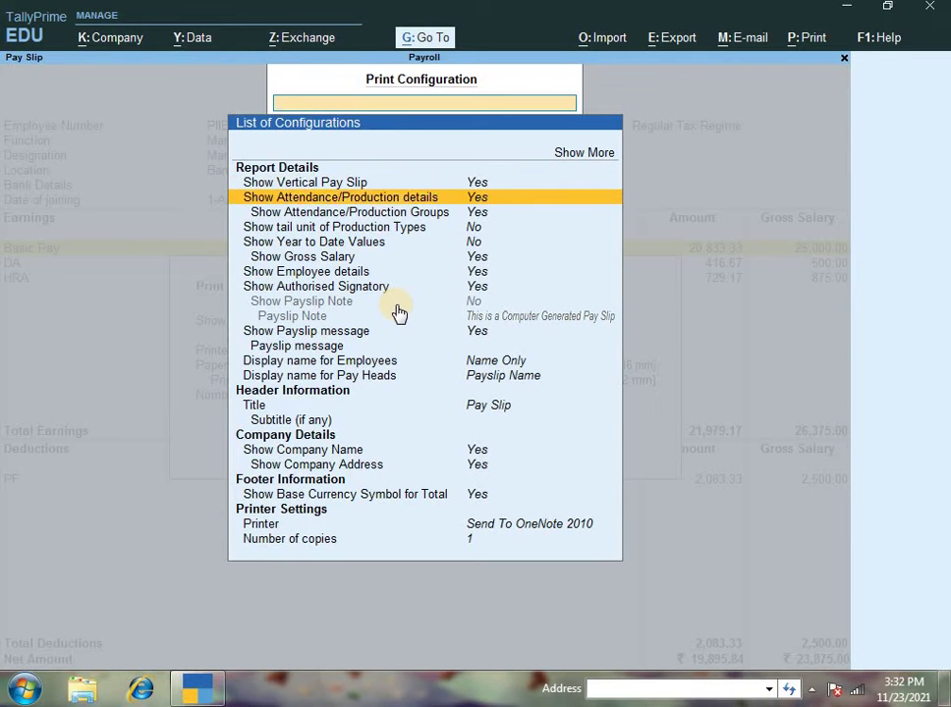
{"action": "key", "text": "Down"}
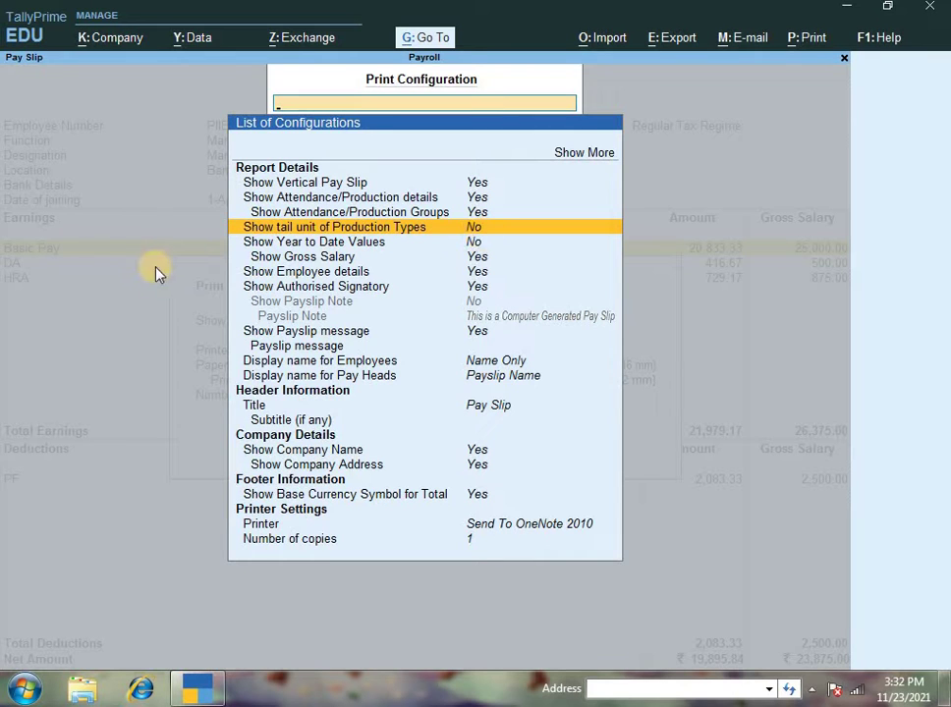
{"action": "key", "text": "Down"}
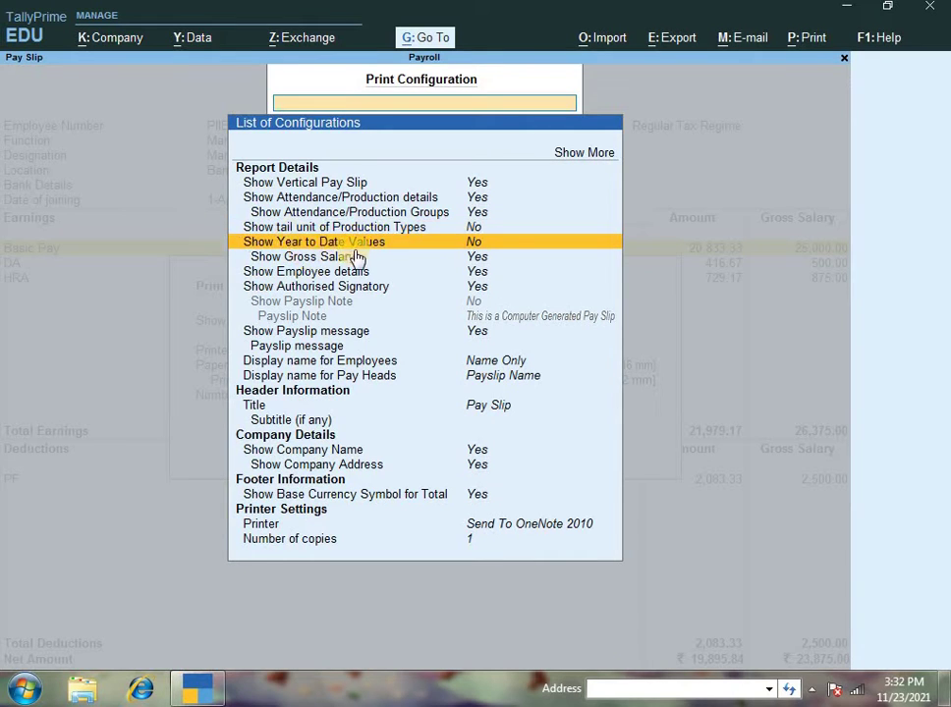
{"action": "key", "text": "Down"}
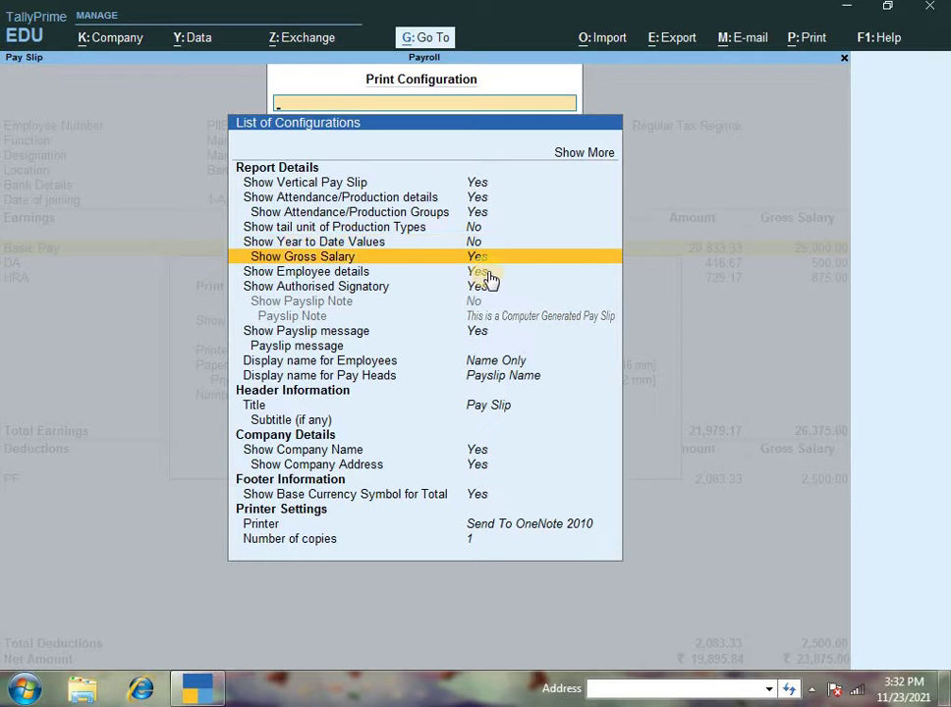
{"action": "key", "text": "Down"}
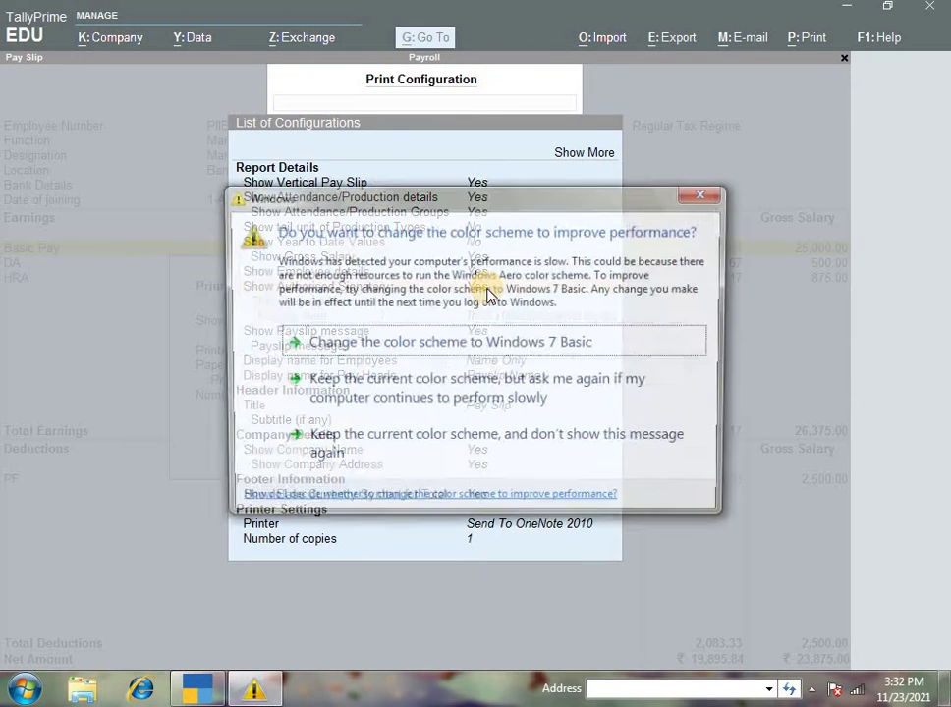
{"action": "left_click", "coordinate": [721, 201]}
{"action": "key", "text": "Down"}
{"action": "key", "text": "Down"}
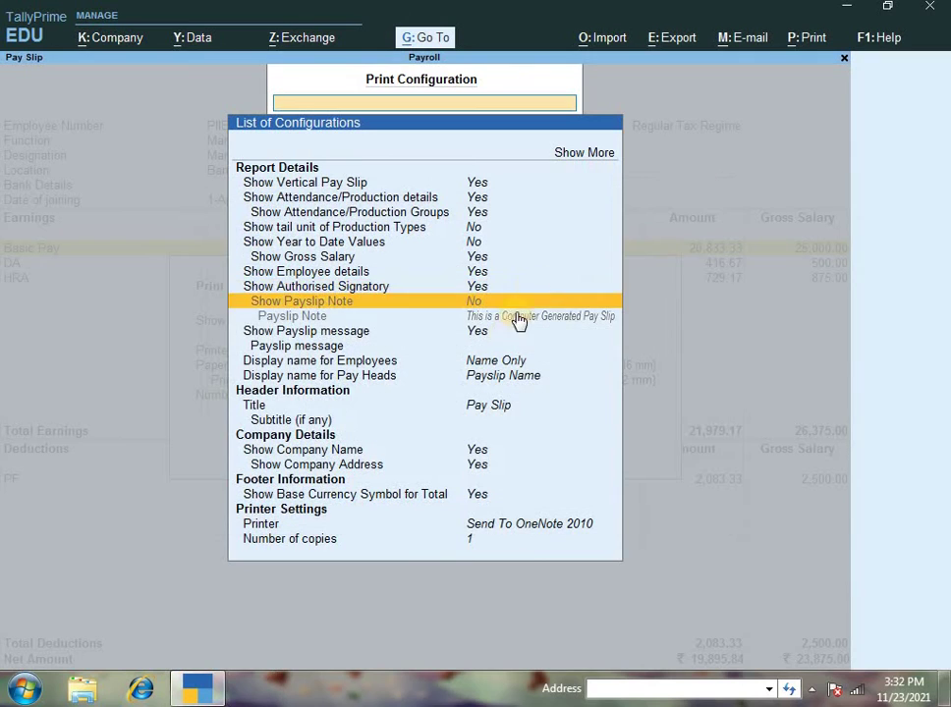
{"action": "key", "text": "Down"}
{"action": "key", "text": "Down"}
{"action": "key", "text": "Down"}
{"action": "key", "text": "Down"}
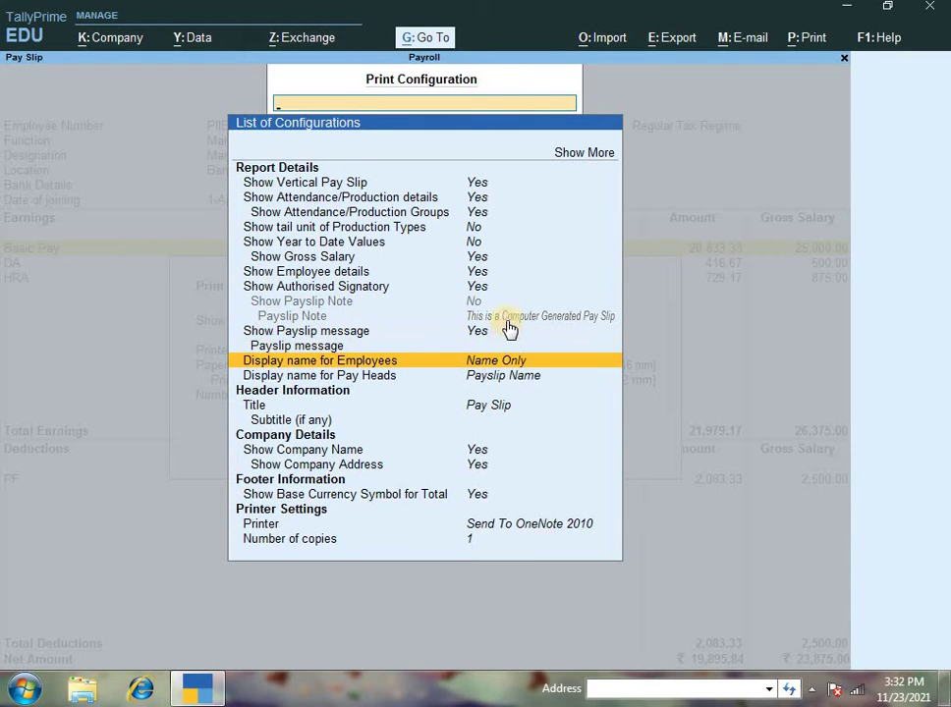
Step: Set the pay slip's print title to CADD Nest Payslip in the header information, leaving the subtitle blank
{"action": "key", "text": "Up"}
{"action": "key", "text": "Down"}
{"action": "key", "text": "Down"}
{"action": "key", "text": "Down"}
{"action": "key", "text": "Down"}
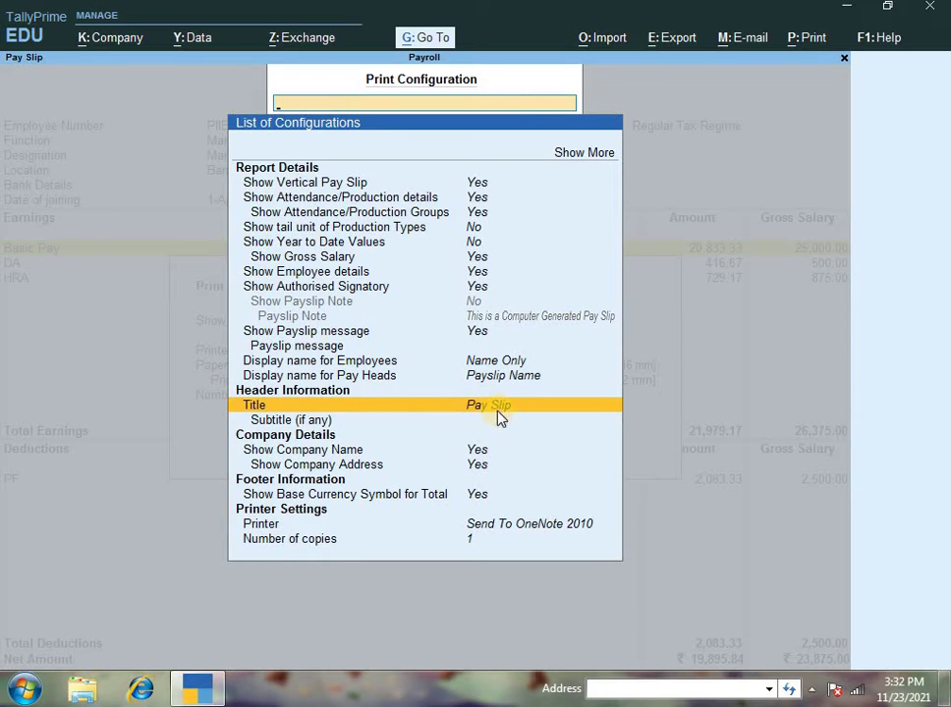
{"action": "key", "text": "Return"}
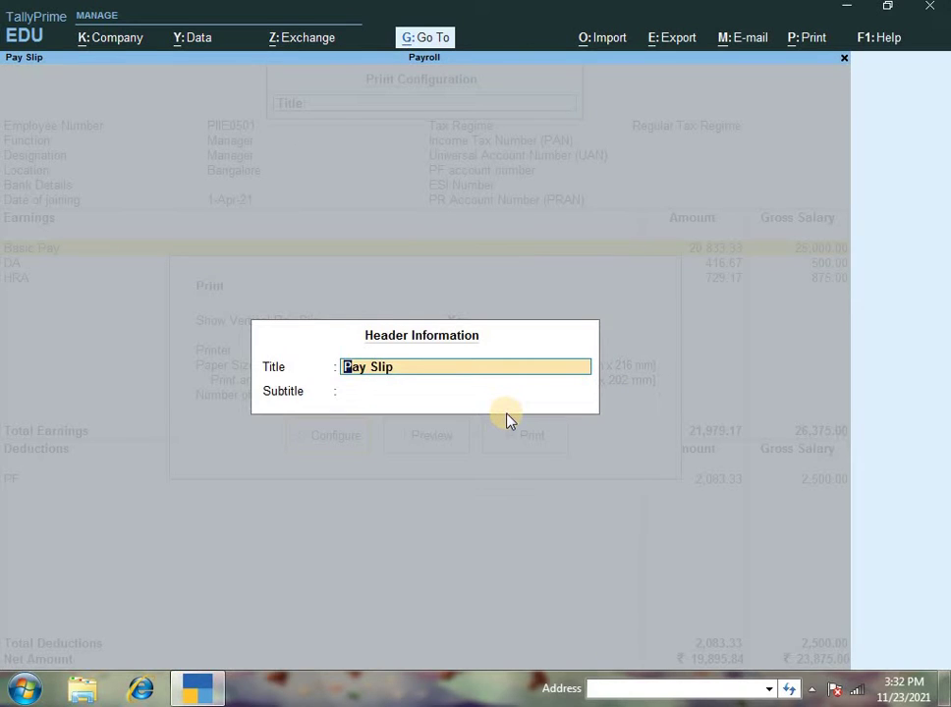
{"action": "type", "text": "CADD Nest Pay"}
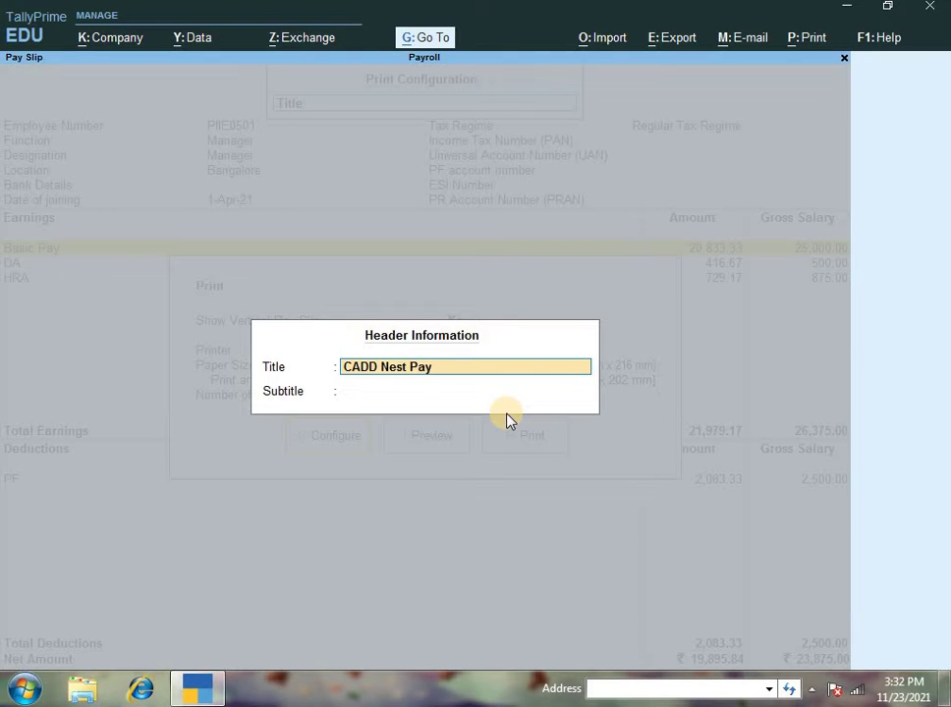
{"action": "type", "text": "slip"}
{"action": "key", "text": "Return"}
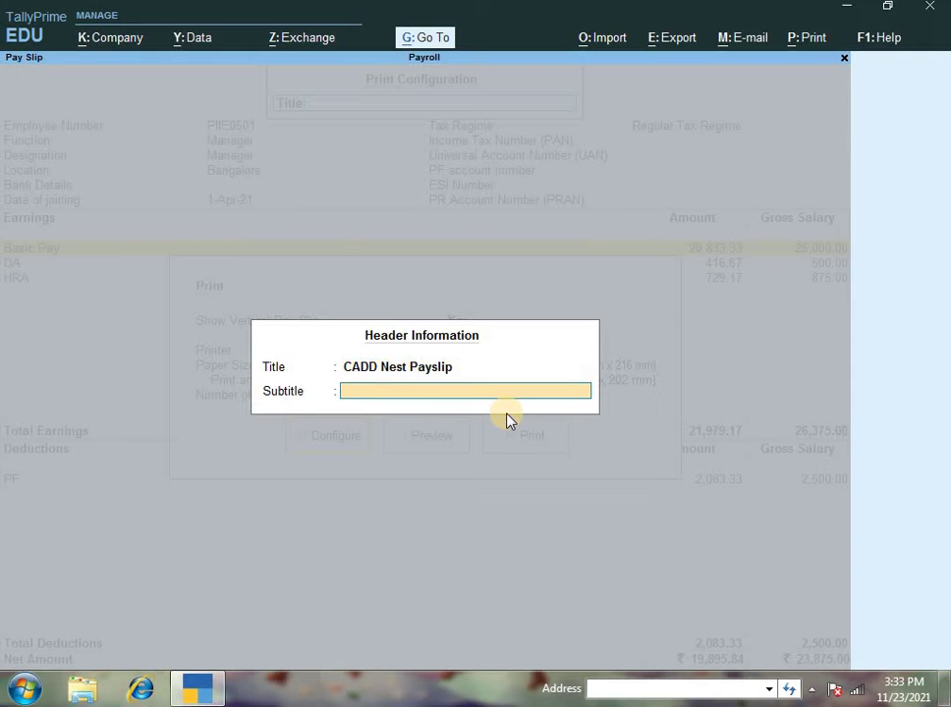
{"action": "key", "text": "Return"}
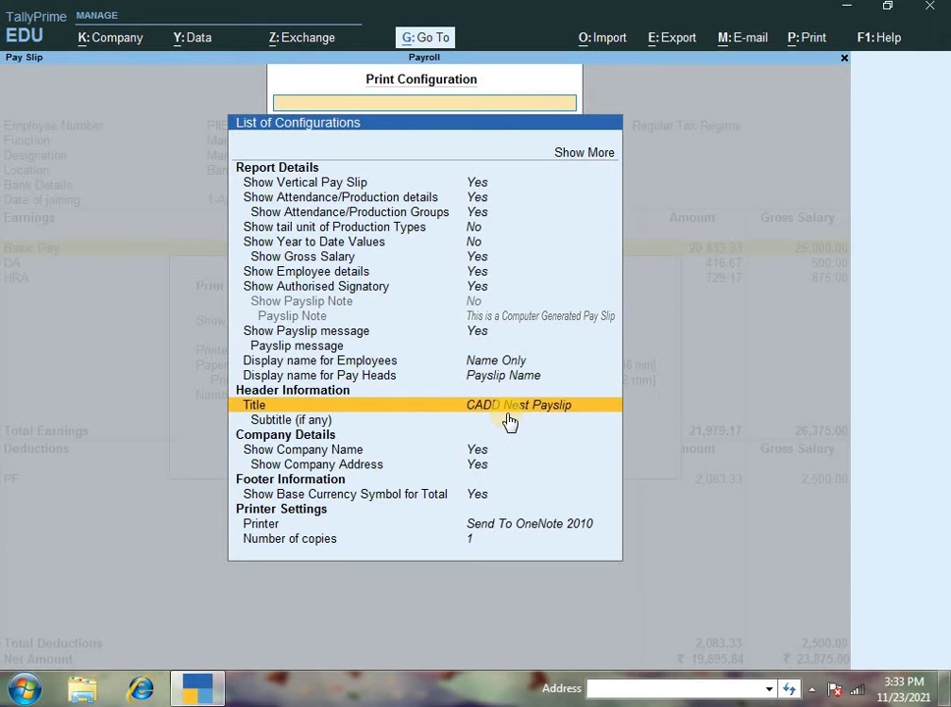
Step: Preview the pay slip to check its printed header, and close the preview
{"action": "key", "text": "Escape"}
{"action": "key", "text": "i"}
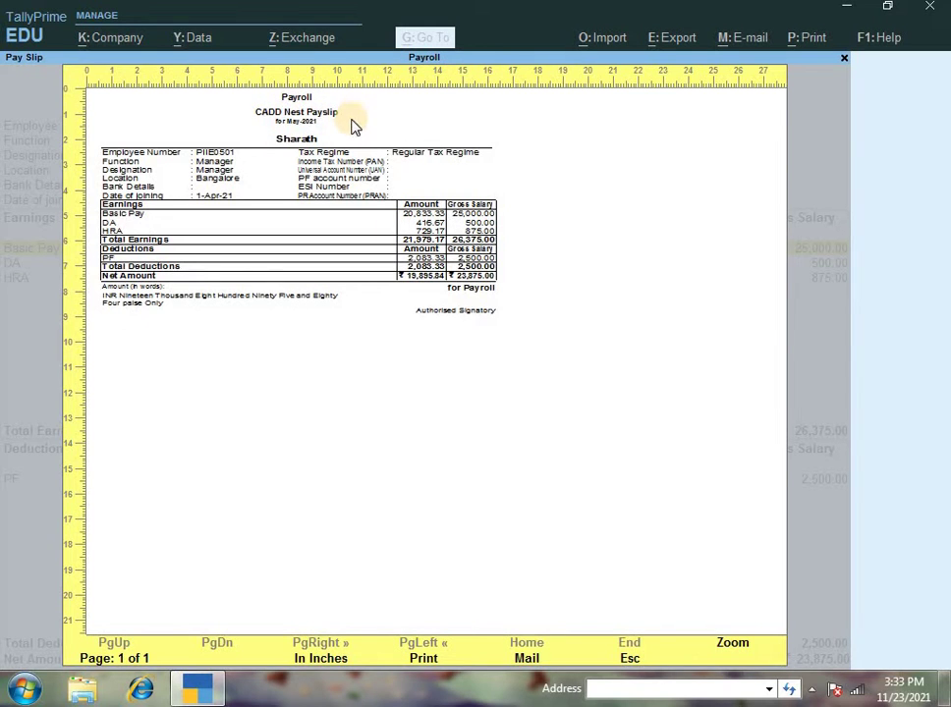
{"action": "key", "text": "Escape"}
Step: Reopen the print configuration and review the header, company, footer and printer settings
{"action": "key", "text": "c"}
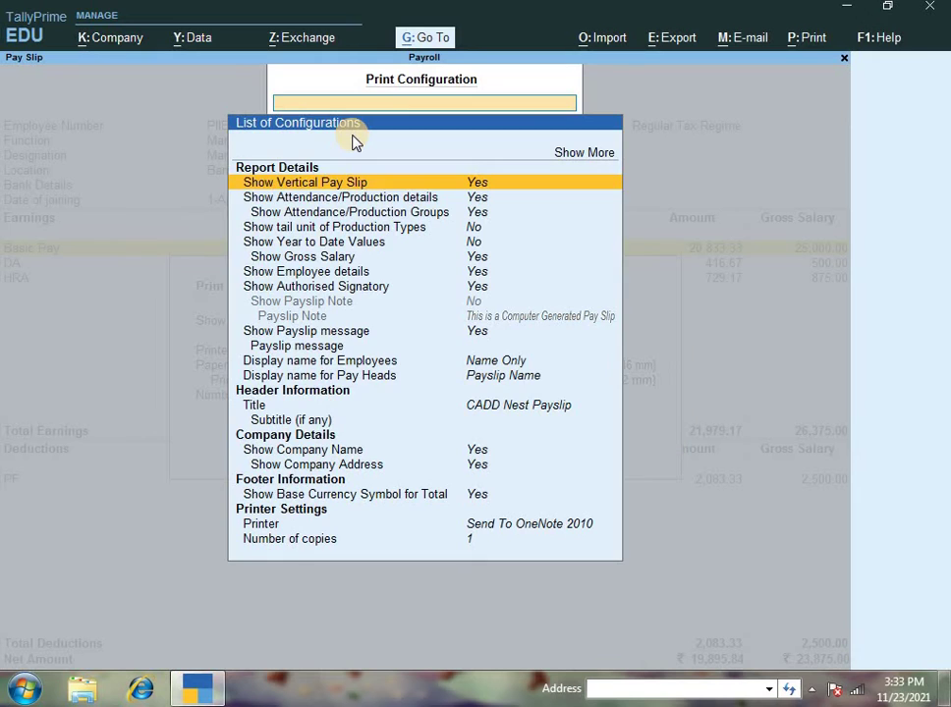
{"action": "key", "text": "Down"}
{"action": "key", "text": "Down"}
{"action": "key", "text": "Down"}
{"action": "key", "text": "Down"}
{"action": "key", "text": "Down"}
{"action": "key", "text": "Down"}
{"action": "key", "text": "Down"}
{"action": "key", "text": "Down"}
{"action": "key", "text": "Down"}
{"action": "key", "text": "Down"}
{"action": "key", "text": "Down"}
{"action": "key", "text": "Down"}
{"action": "key", "text": "Down"}
{"action": "key", "text": "Down"}
{"action": "key", "text": "Down"}
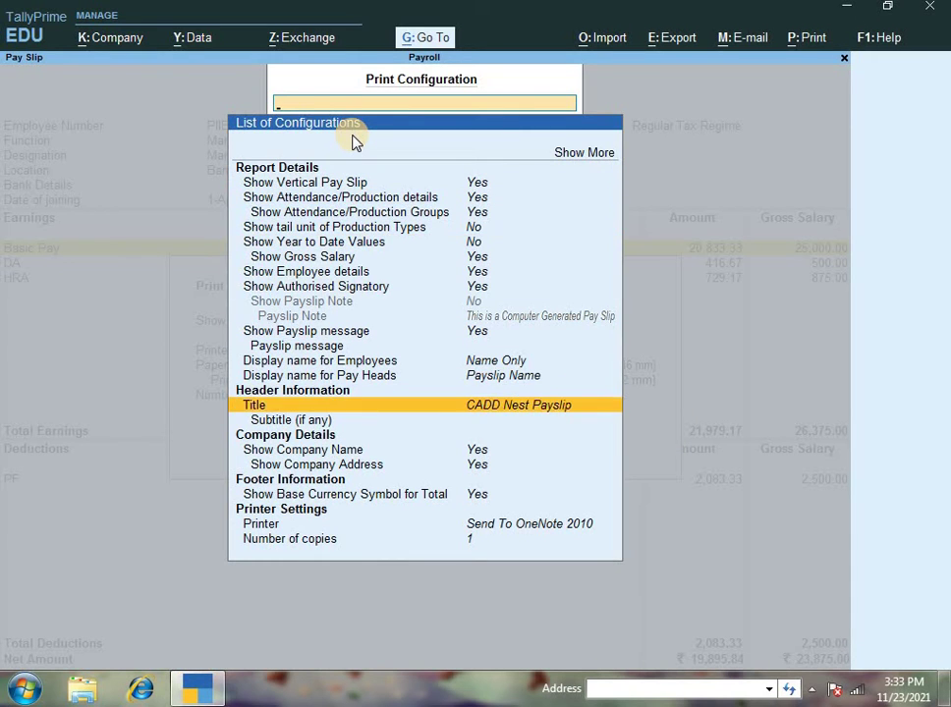
{"action": "key", "text": "Down"}
{"action": "key", "text": "Down"}
{"action": "key", "text": "Down"}
{"action": "key", "text": "Down"}
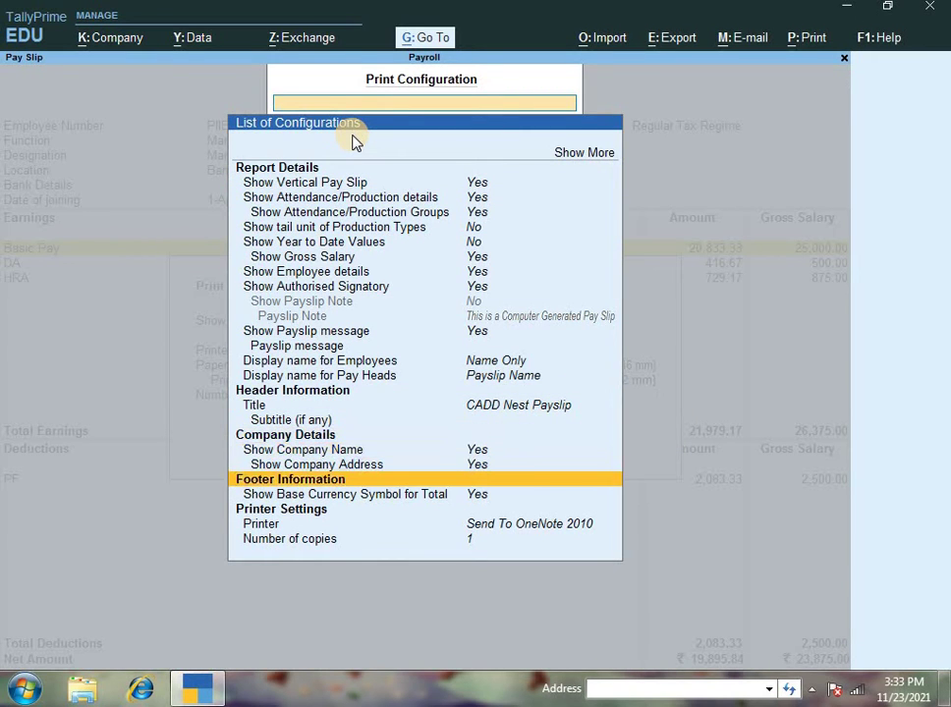
{"action": "key", "text": "Down"}
{"action": "key", "text": "Down"}
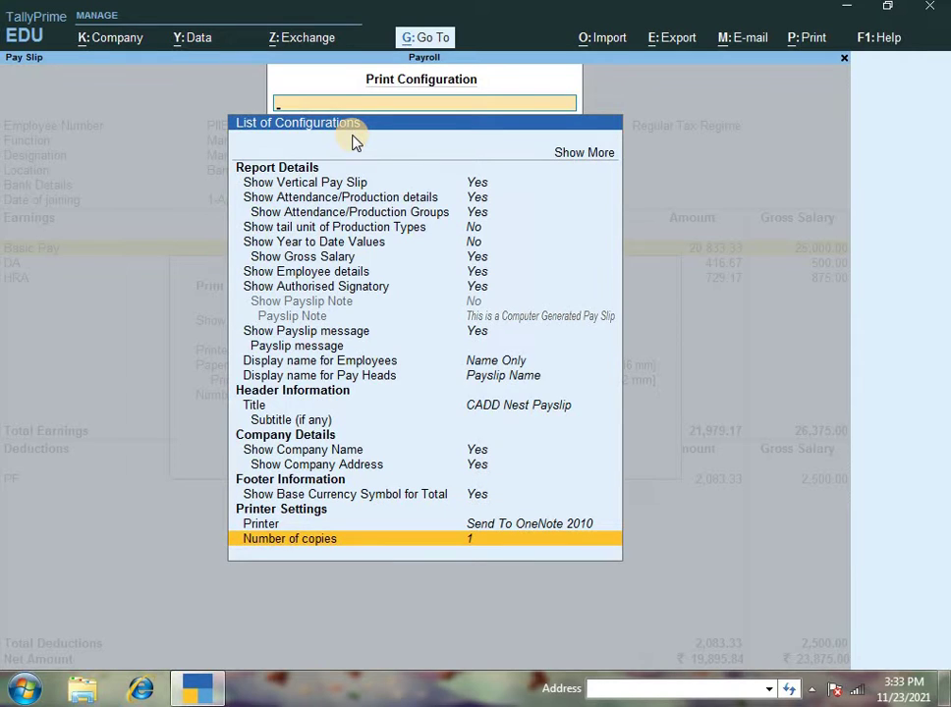
Step: Accept 1 as the number of copies in the printer settings and preview the pay slip
{"action": "key", "text": "Return"}
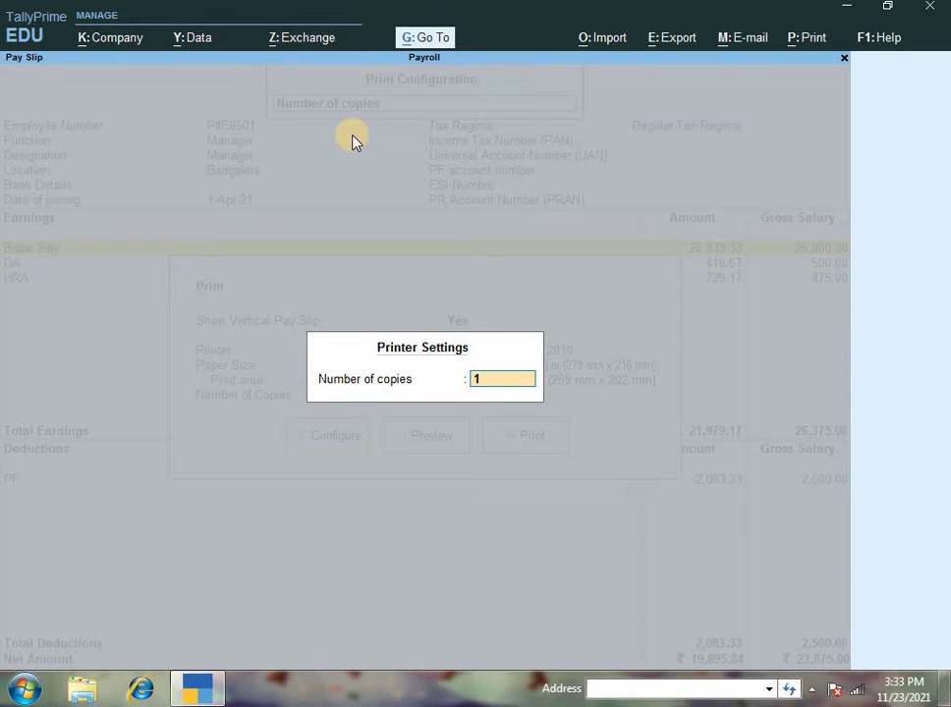
{"action": "key", "text": "Return"}
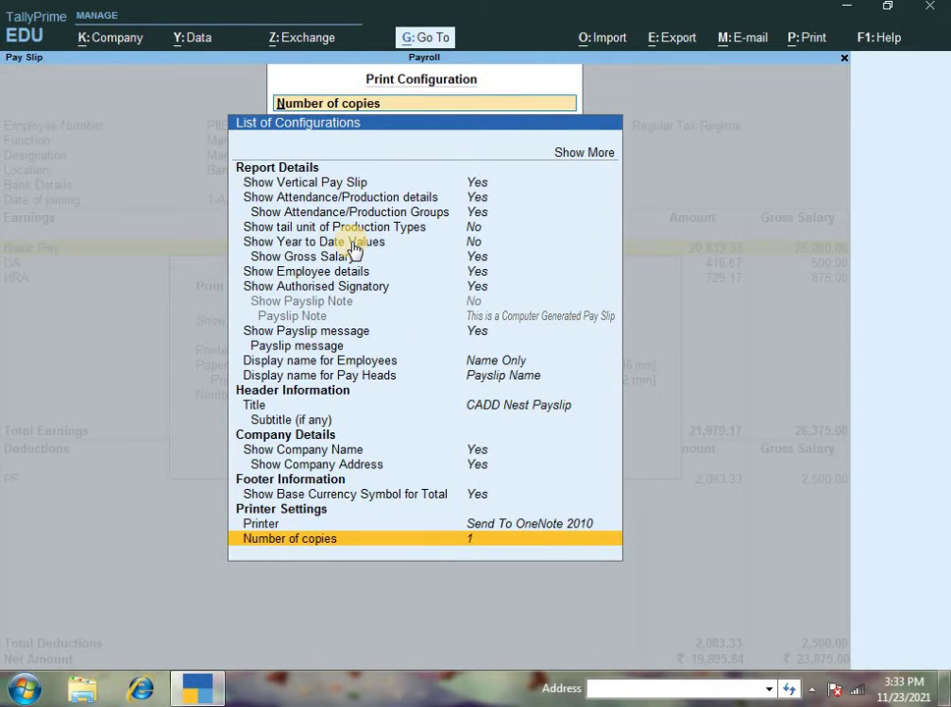
{"action": "key", "text": "Escape"}
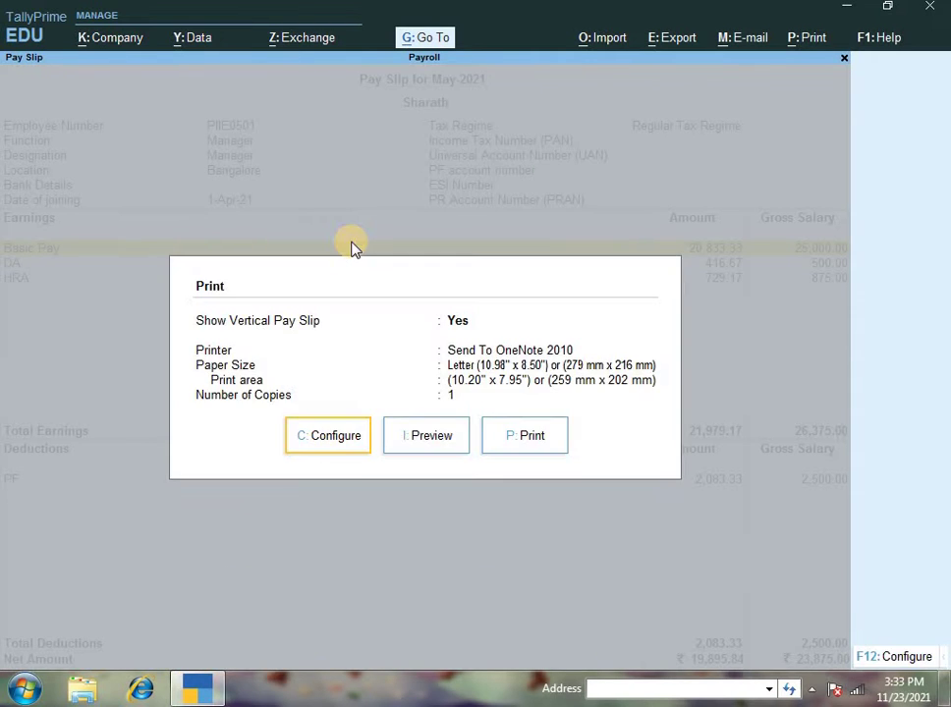
{"action": "left_click", "coordinate": [407, 439]}
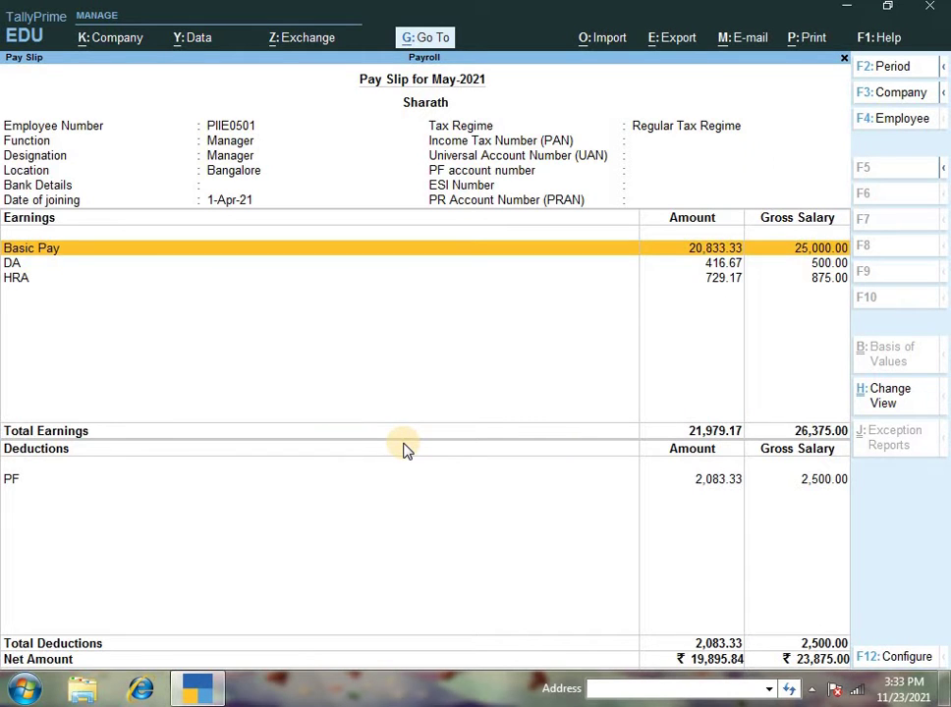
Step: Set Show Vertical Pay Slip to No in the print configuration and dismiss the Windows color scheme prompt
{"action": "key", "text": "ctrl+p"}
{"action": "key", "text": "Left"}
{"action": "key", "text": "Left"}
{"action": "key", "text": "Return"}
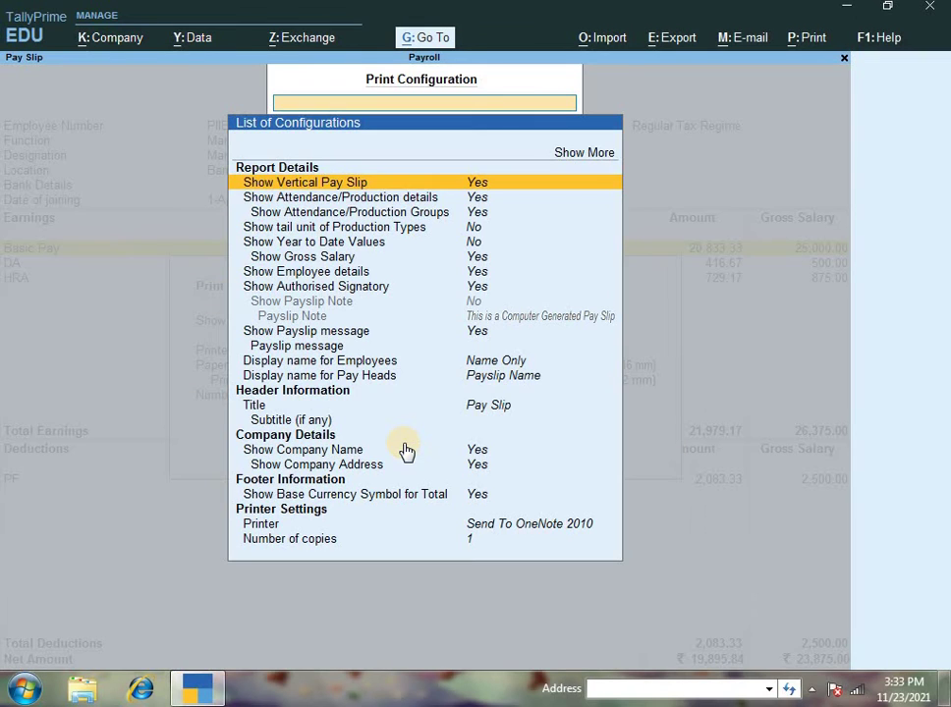
{"action": "key", "text": "Down"}
{"action": "key", "text": "Up"}
{"action": "key", "text": "Return"}
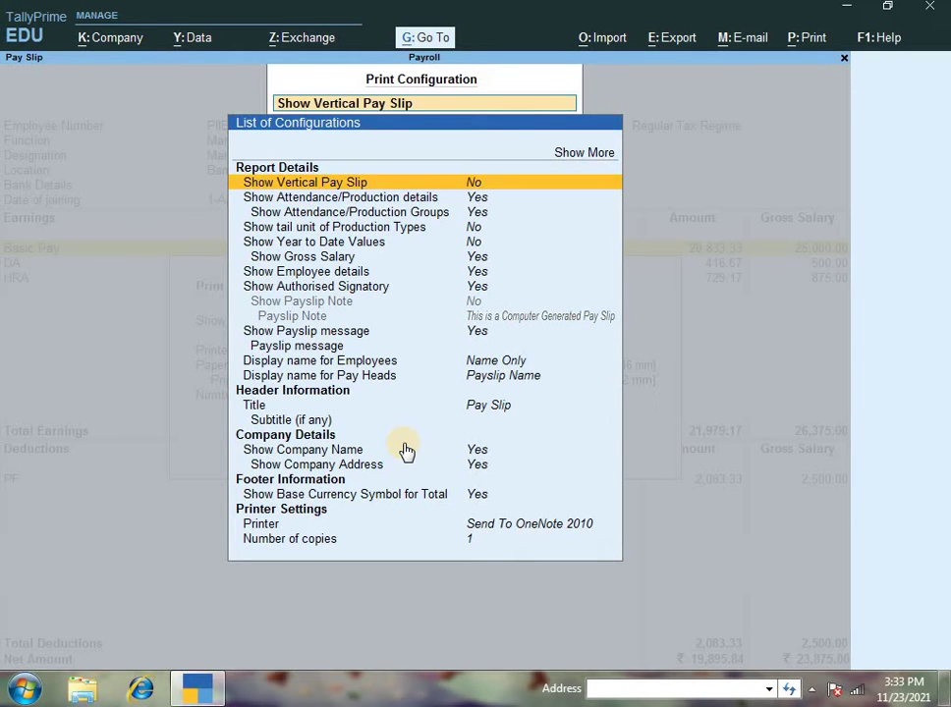
{"action": "key", "text": "Escape"}
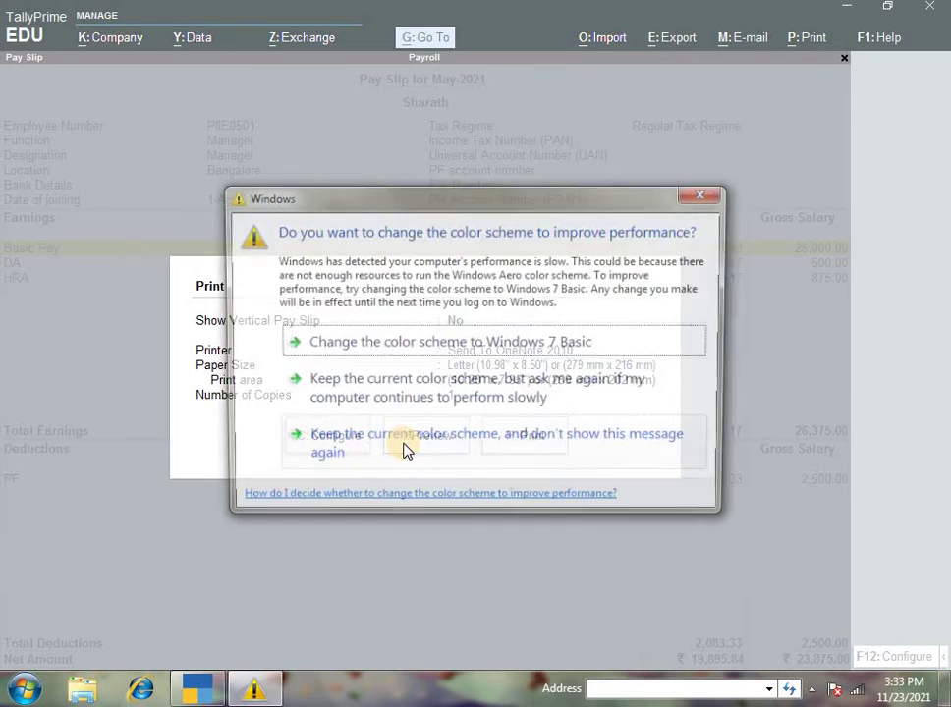
{"action": "left_click", "coordinate": [709, 196]}
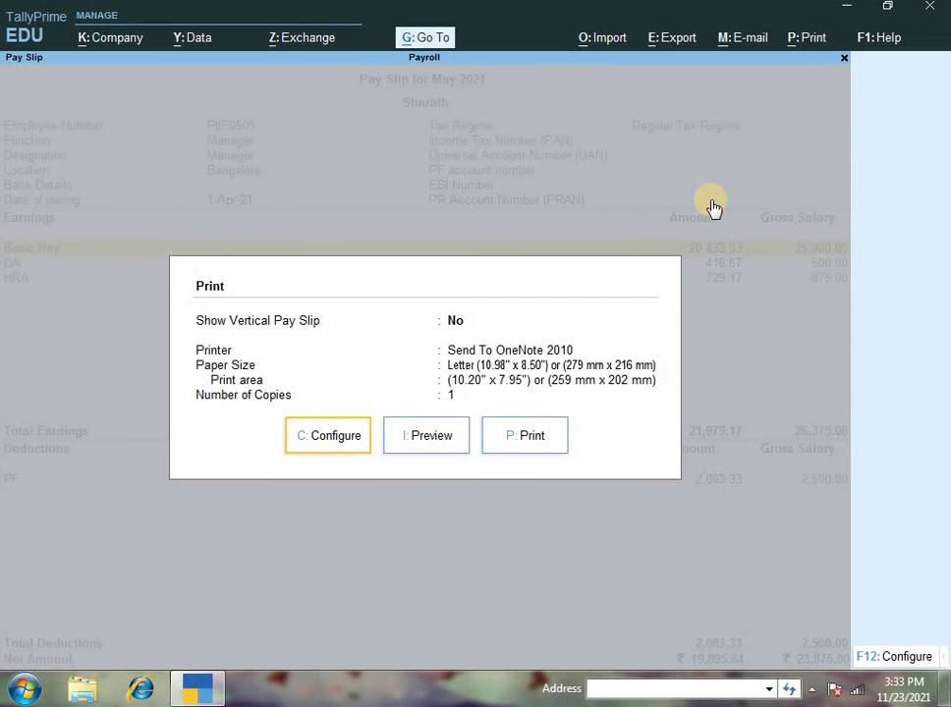
Step: Preview the horizontal pay slip layout, and return to the pay slip report
{"action": "key", "text": "Return"}
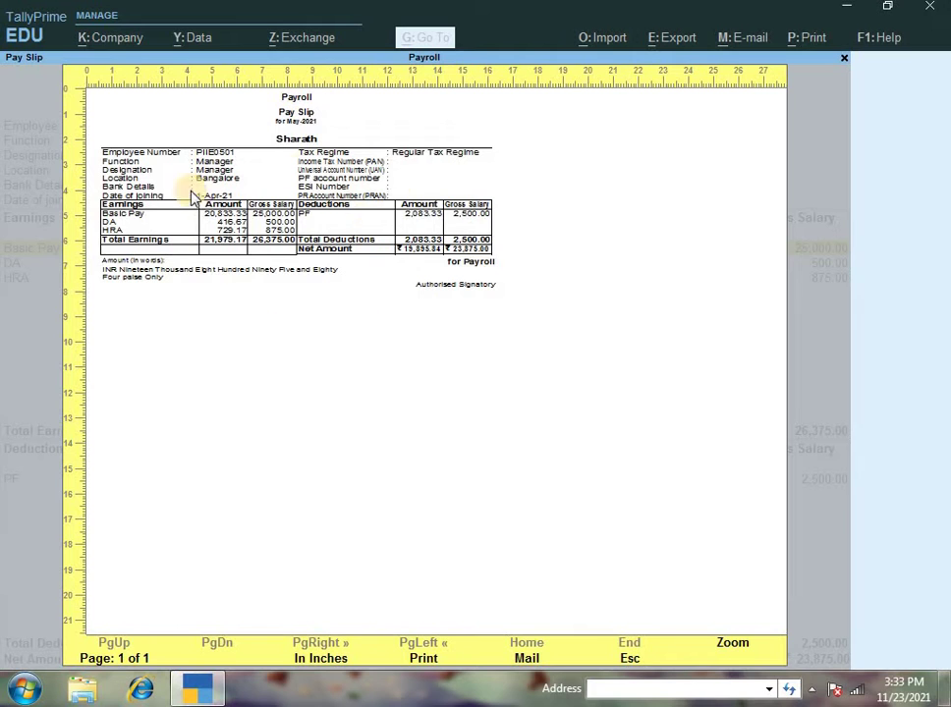
{"action": "key", "text": "Escape"}
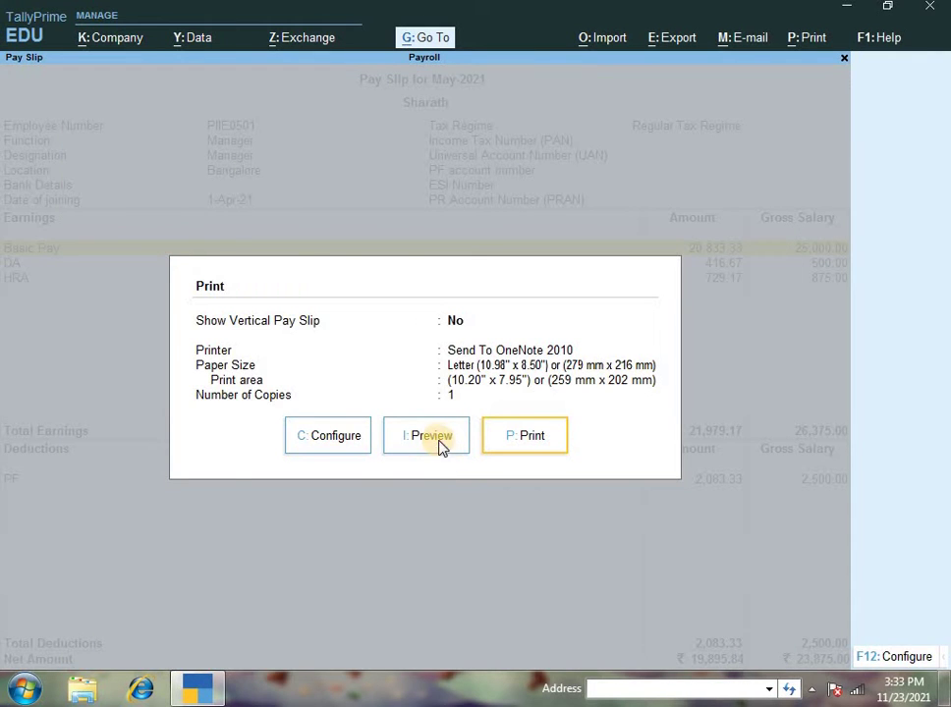
{"action": "key", "text": "Escape"}
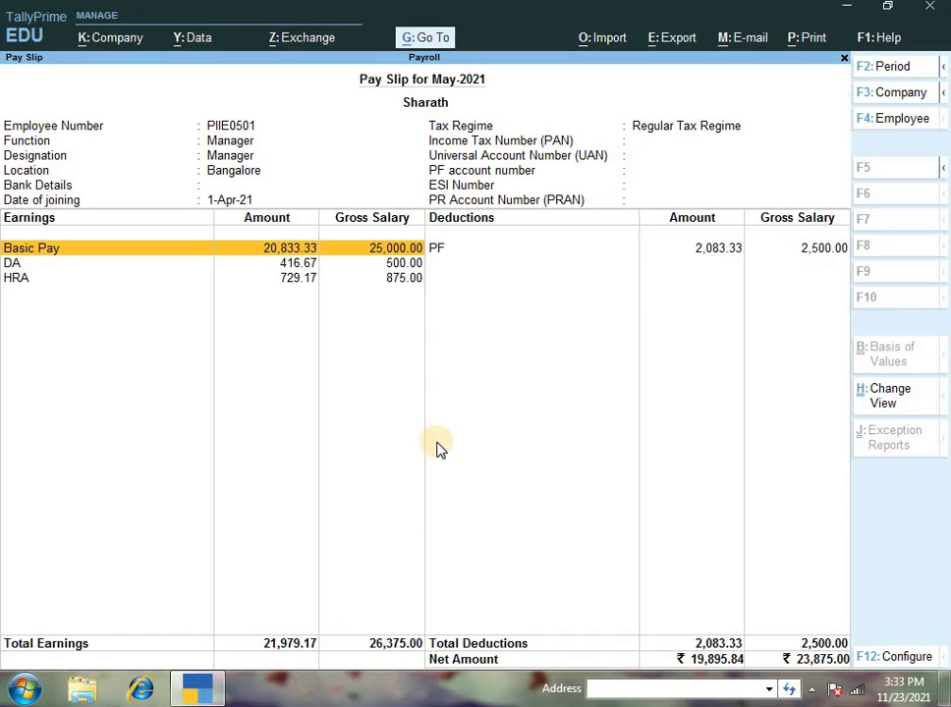
Step: Open the pay slip's export configuration and review its options down to the export settings
{"action": "key", "text": "ctrl"}
{"action": "key", "text": "ctrl+e"}
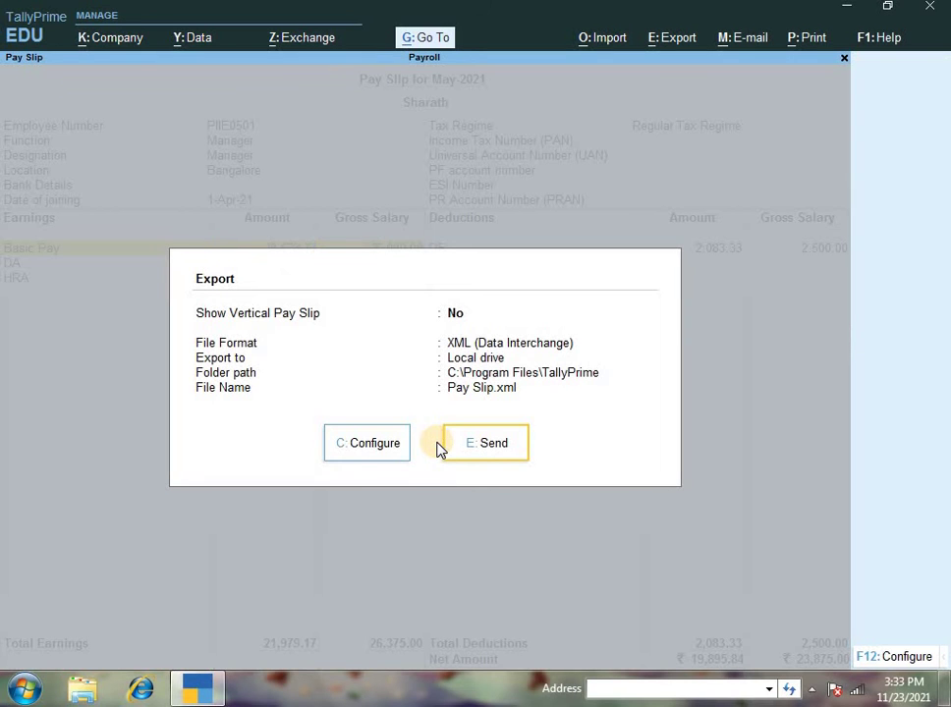
{"action": "left_click", "coordinate": [373, 447]}
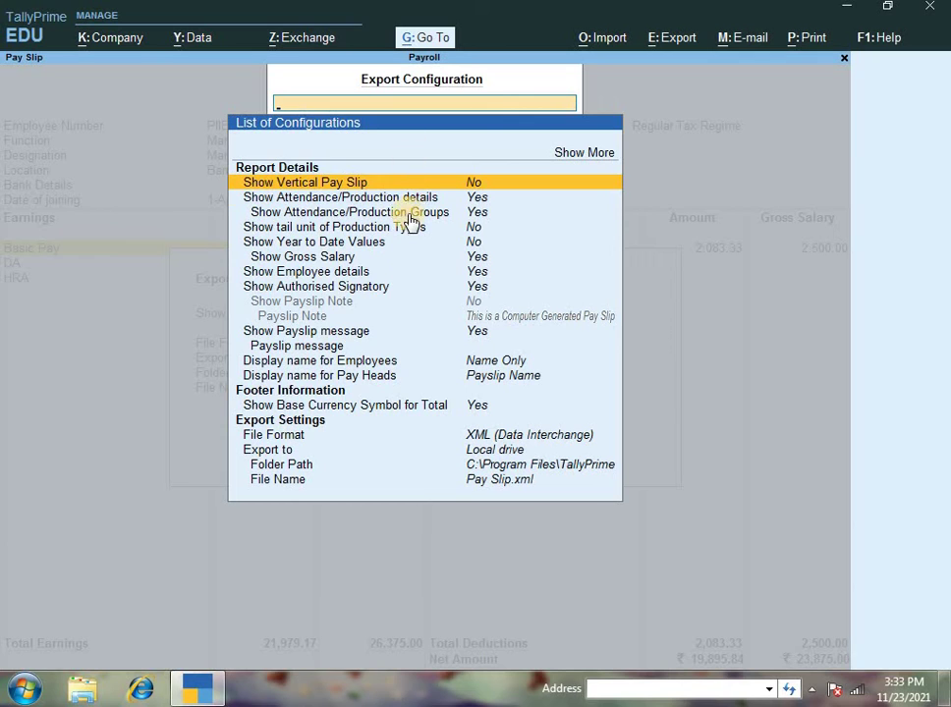
{"action": "key", "text": "Down"}
{"action": "key", "text": "Down"}
{"action": "key", "text": "Down"}
{"action": "key", "text": "Down"}
{"action": "key", "text": "Down"}
{"action": "key", "text": "Down"}
{"action": "key", "text": "Down"}
{"action": "key", "text": "Down"}
{"action": "key", "text": "Down"}
{"action": "key", "text": "Down"}
{"action": "key", "text": "Down"}
{"action": "key", "text": "Down"}
{"action": "key", "text": "Down"}
{"action": "key", "text": "Down"}
{"action": "key", "text": "Down"}
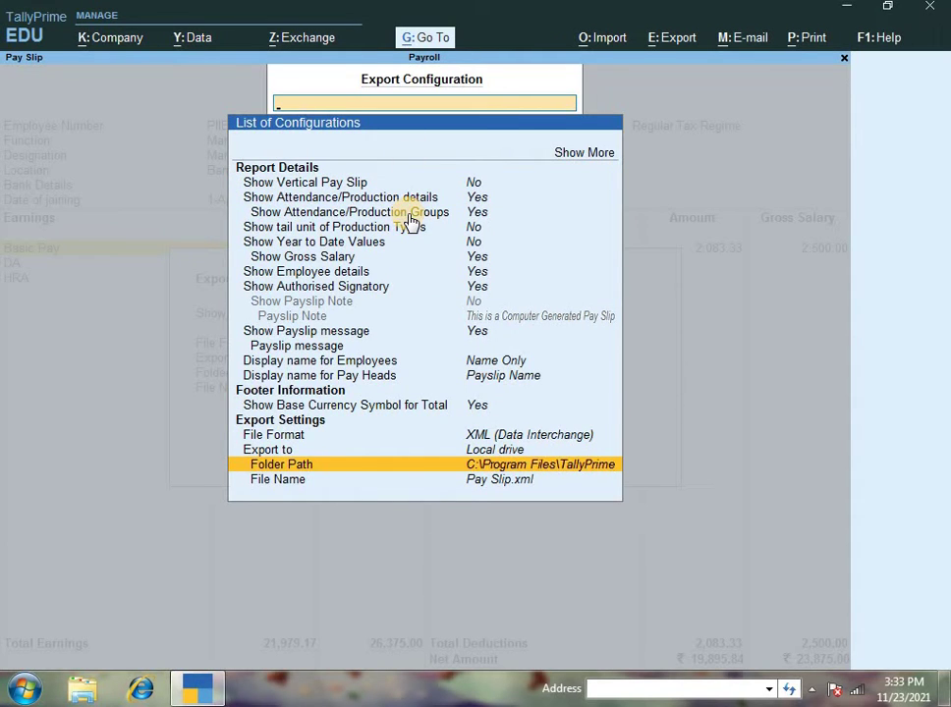
{"action": "key", "text": "Down"}
{"action": "key", "text": "Up"}
{"action": "key", "text": "Up"}
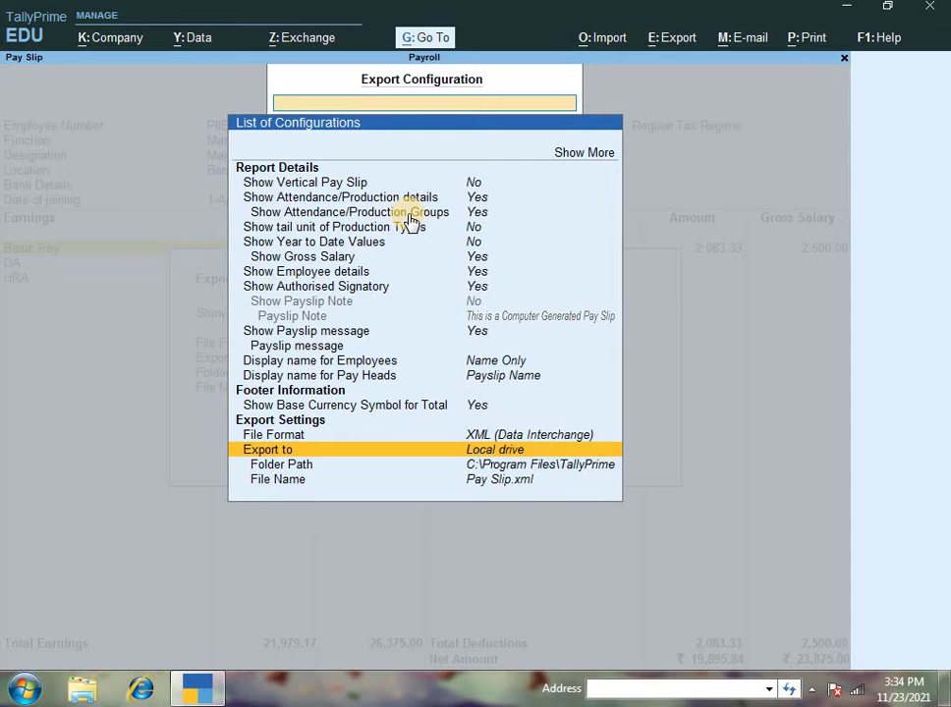
Step: Set the pay slip's export file format to PDF (Read-only document)
{"action": "key", "text": "Up"}
{"action": "key", "text": "Return"}
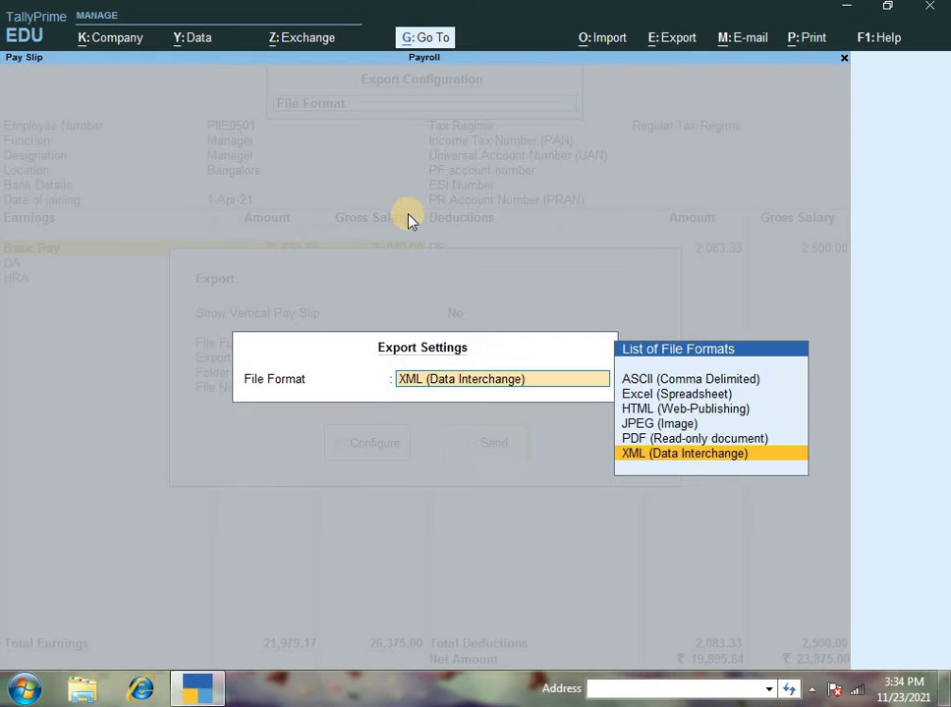
{"action": "key", "text": "Up"}
{"action": "key", "text": "Up"}
{"action": "key", "text": "Down"}
{"action": "key", "text": "Down"}
{"action": "key", "text": "Up"}
{"action": "key", "text": "Down"}
{"action": "key", "text": "Up"}
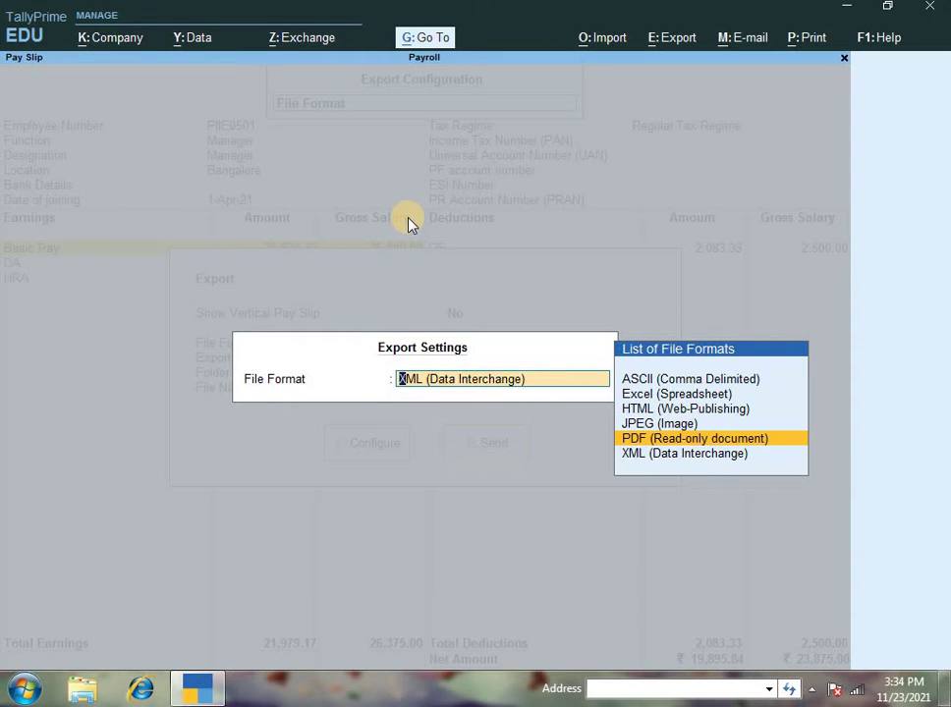
{"action": "key", "text": "Up"}
{"action": "key", "text": "Up"}
{"action": "key", "text": "Up"}
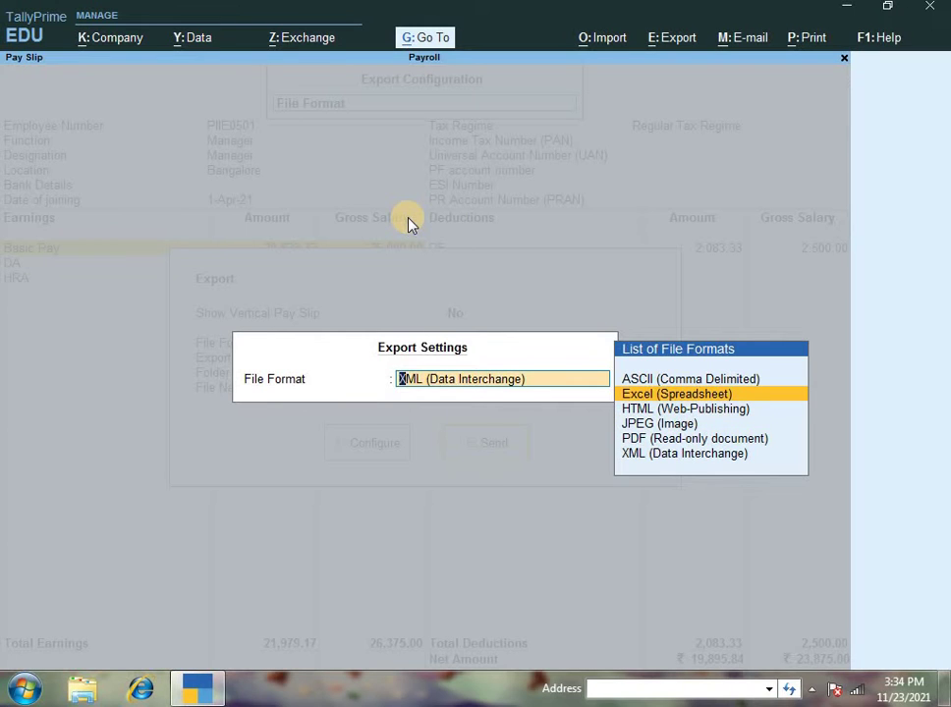
{"action": "key", "text": "Down"}
{"action": "key", "text": "Down"}
{"action": "key", "text": "Down"}
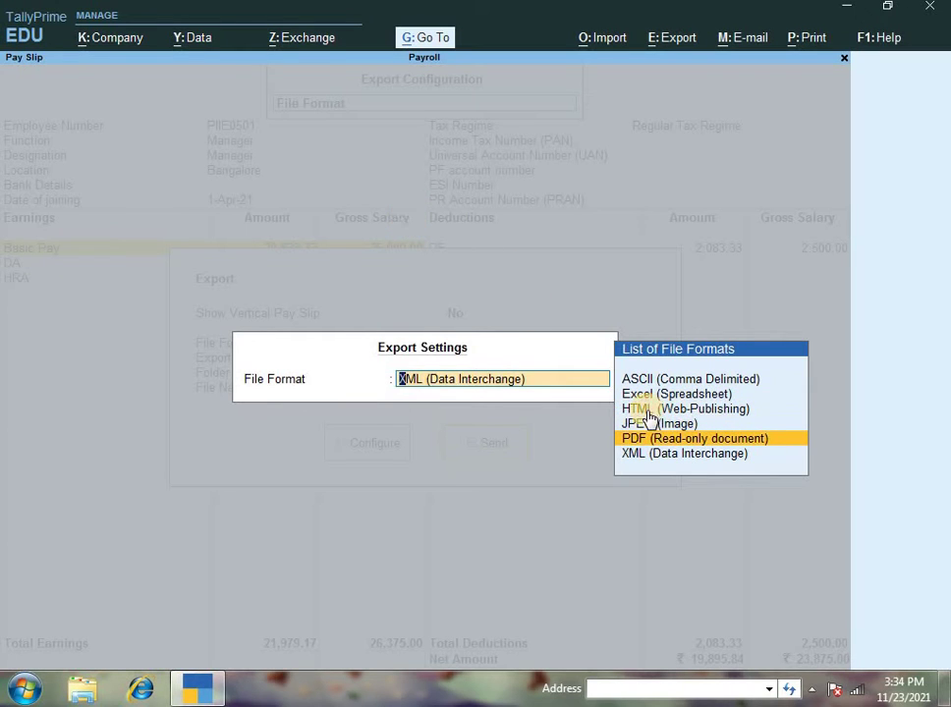
{"action": "key", "text": "Return"}
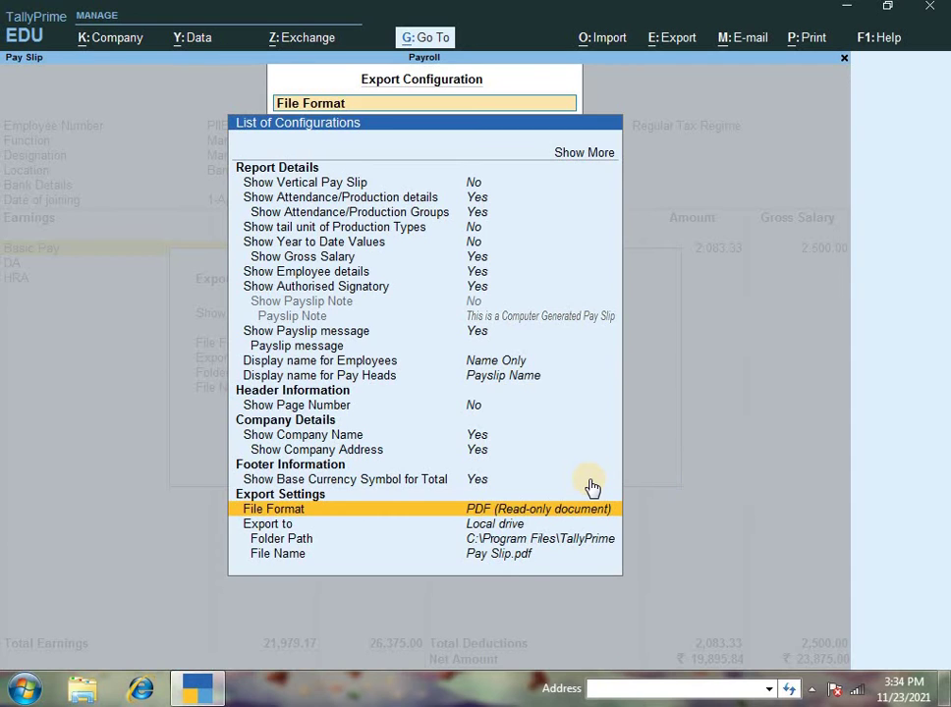
Step: Accept the export configuration and export the pay slip as Pay Slip.pdf to C:\Program Files\TallyPrime
{"action": "key", "text": "Return"}
{"action": "key", "text": "Return"}
{"action": "key", "text": "ctrl+a"}
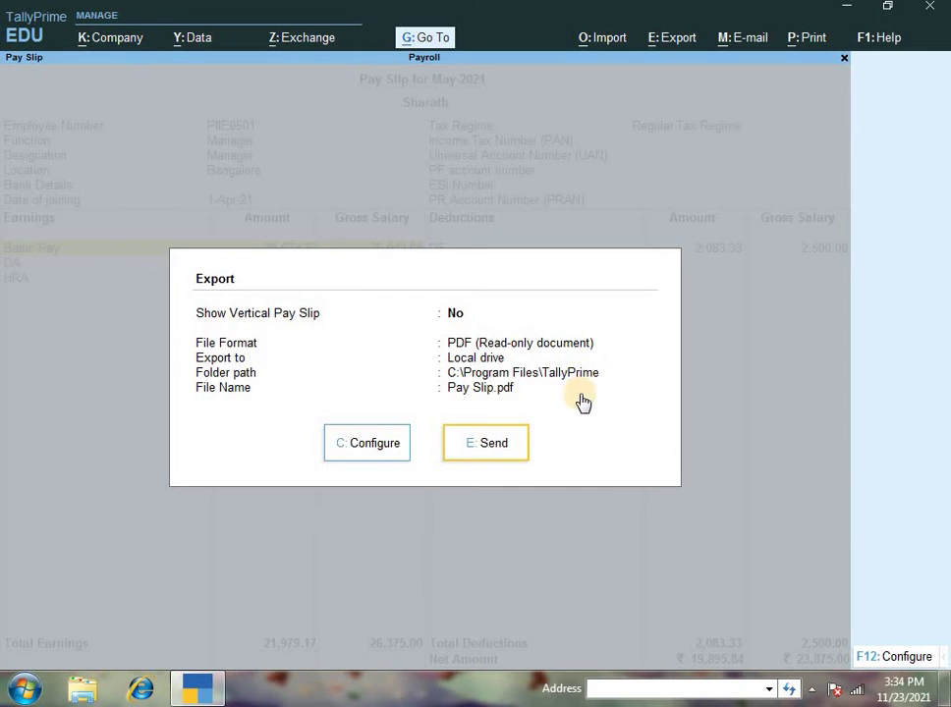
{"action": "left_click", "coordinate": [483, 457]}
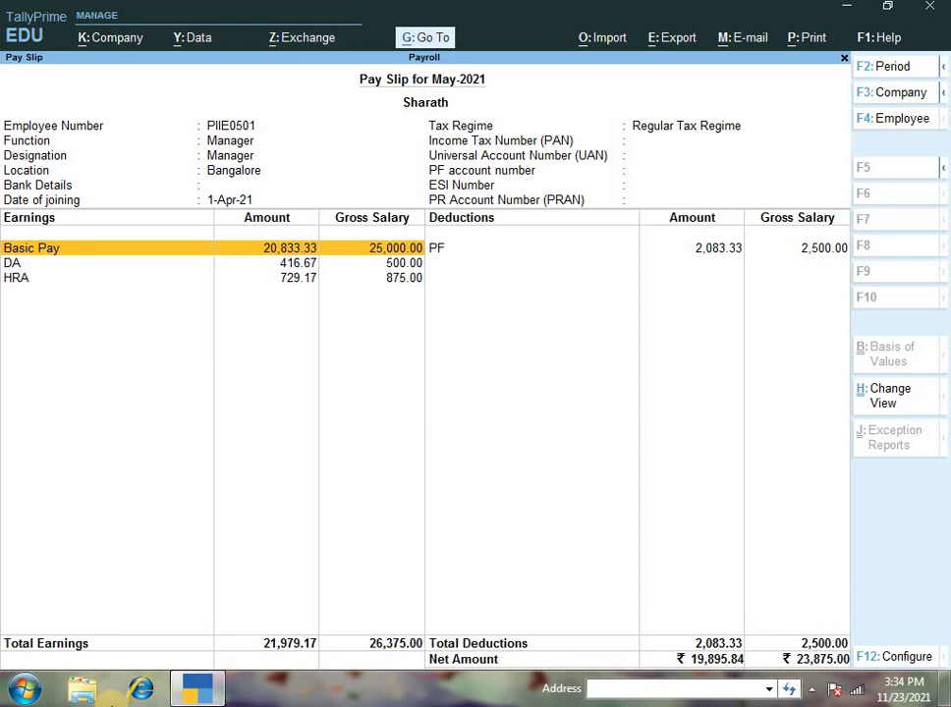
Step: Switch to Windows Explorer and open the export folder C:\Program Files\TallyPrime
{"action": "left_click", "coordinate": [128, 691]}
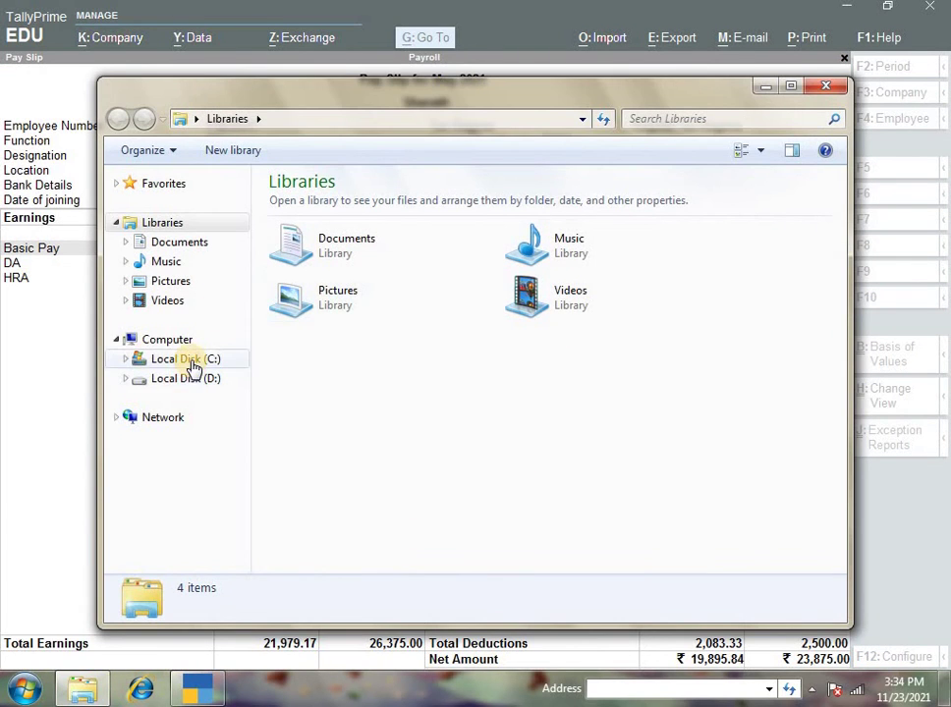
{"action": "left_click", "coordinate": [187, 361]}
{"action": "double_click", "coordinate": [351, 248]}
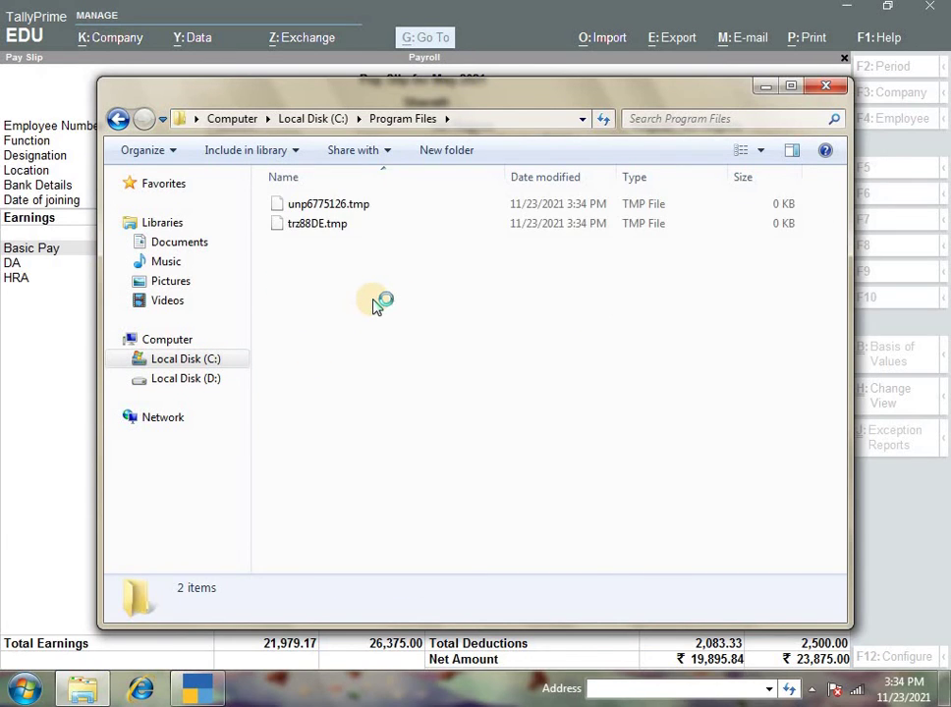
{"action": "left_click", "coordinate": [320, 381]}
{"action": "double_click", "coordinate": [321, 381]}
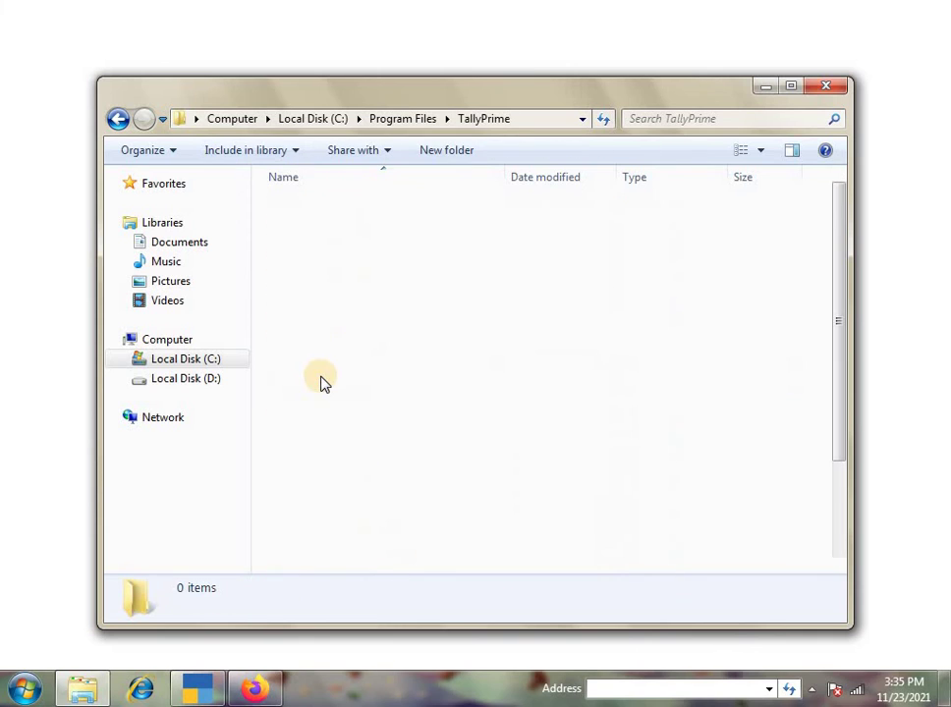
Step: Open the exported Pay Slip PDF from the TallyPrime folder and close the Explorer window
{"action": "scroll", "coordinate": [411, 296], "scroll_direction": "down", "scroll_amount": 1}
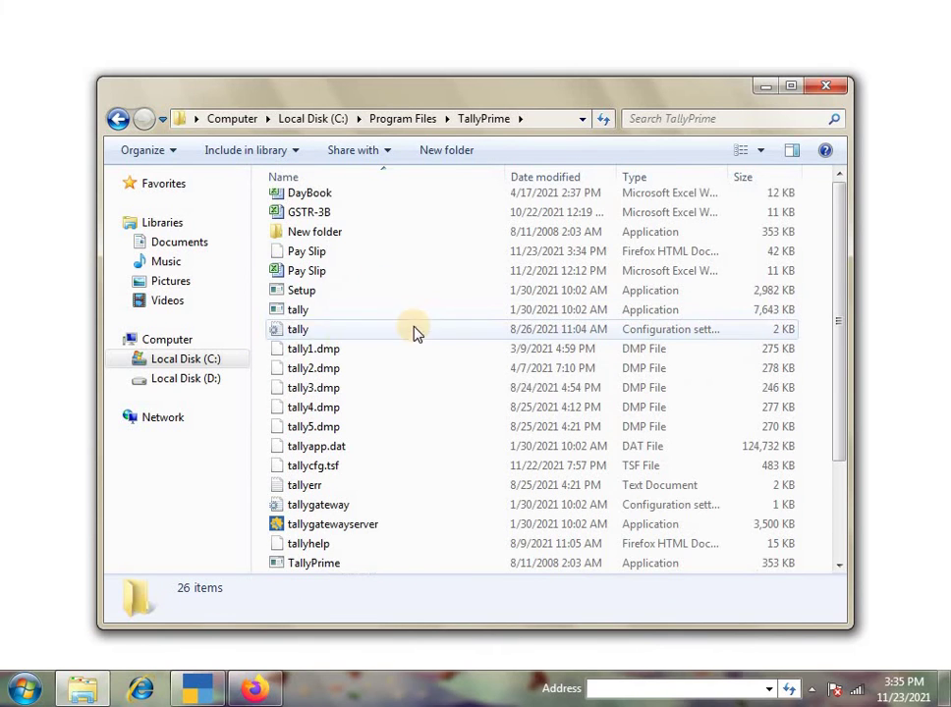
{"action": "double_click", "coordinate": [344, 257]}
{"action": "double_click", "coordinate": [344, 257]}
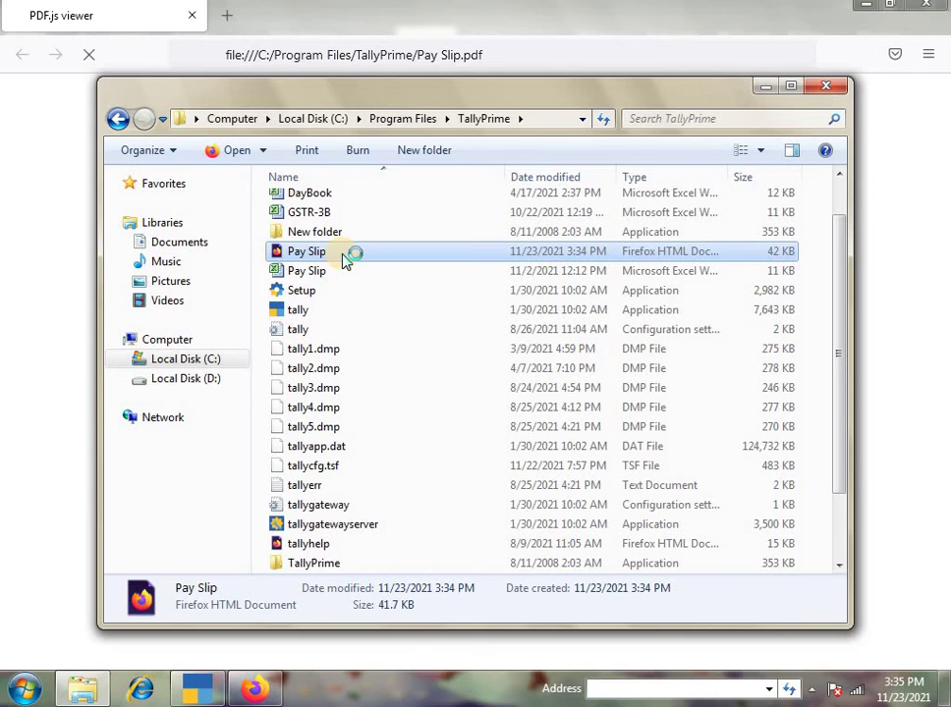
{"action": "left_click", "coordinate": [835, 88]}
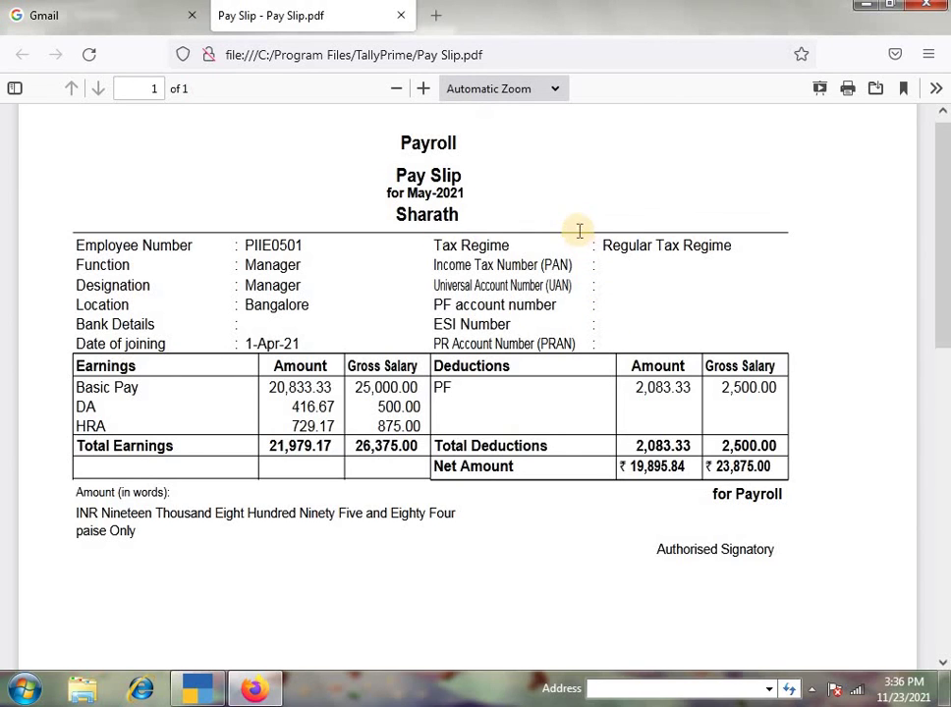
Step: Review the exported pay slip from header to signatory in the first Pay Slip.pdf tab
{"action": "scroll", "coordinate": [366, 295], "scroll_direction": "down", "scroll_amount": 4}
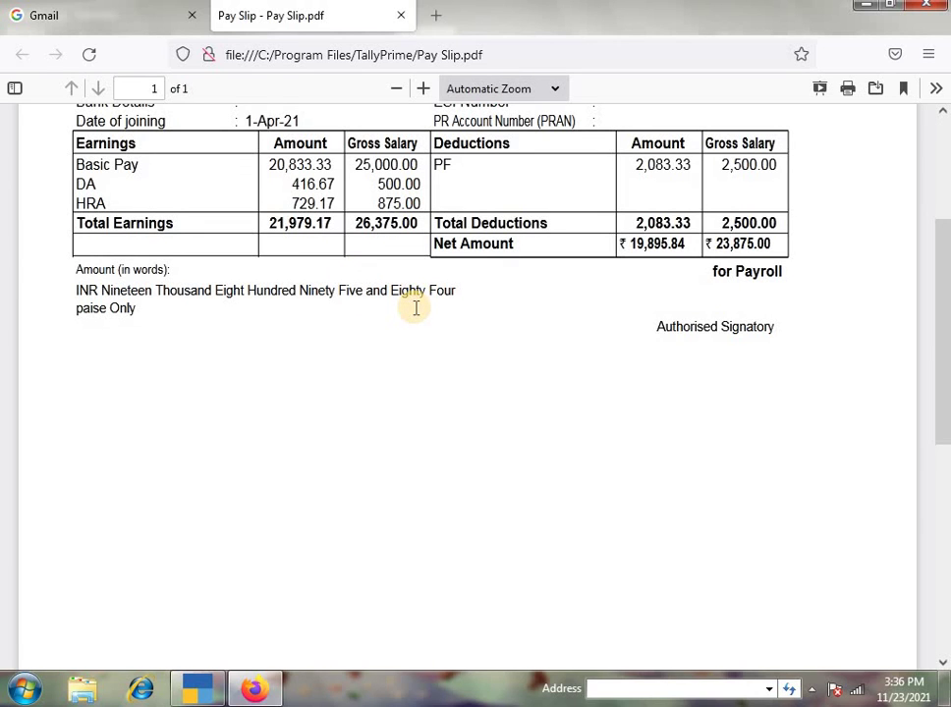
{"action": "scroll", "coordinate": [413, 295], "scroll_direction": "up", "scroll_amount": 4}
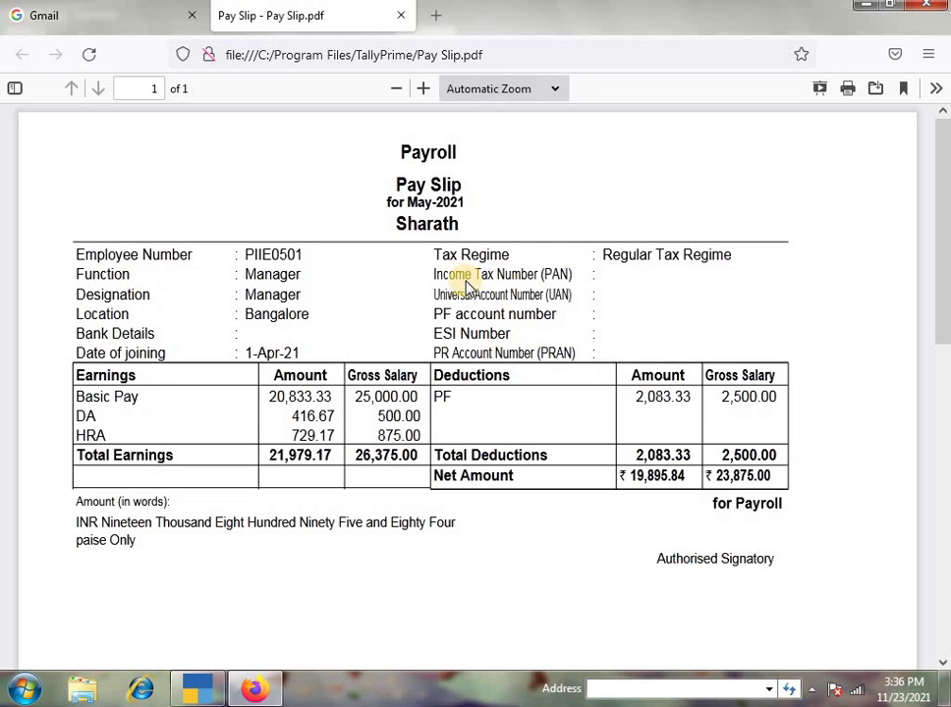
{"action": "key", "text": "F5"}
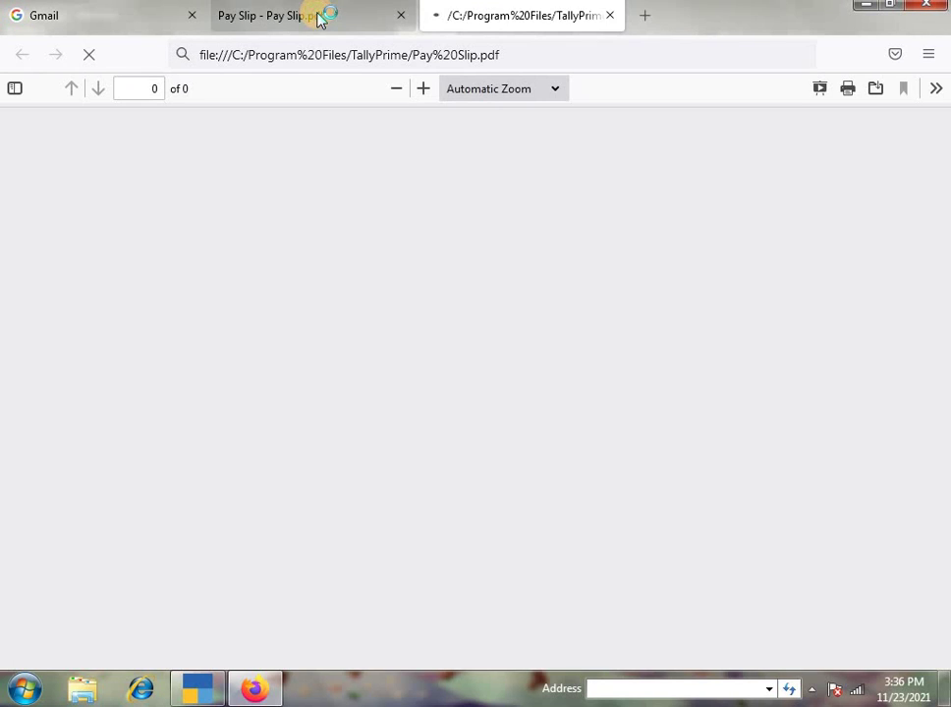
{"action": "left_click", "coordinate": [319, 20]}
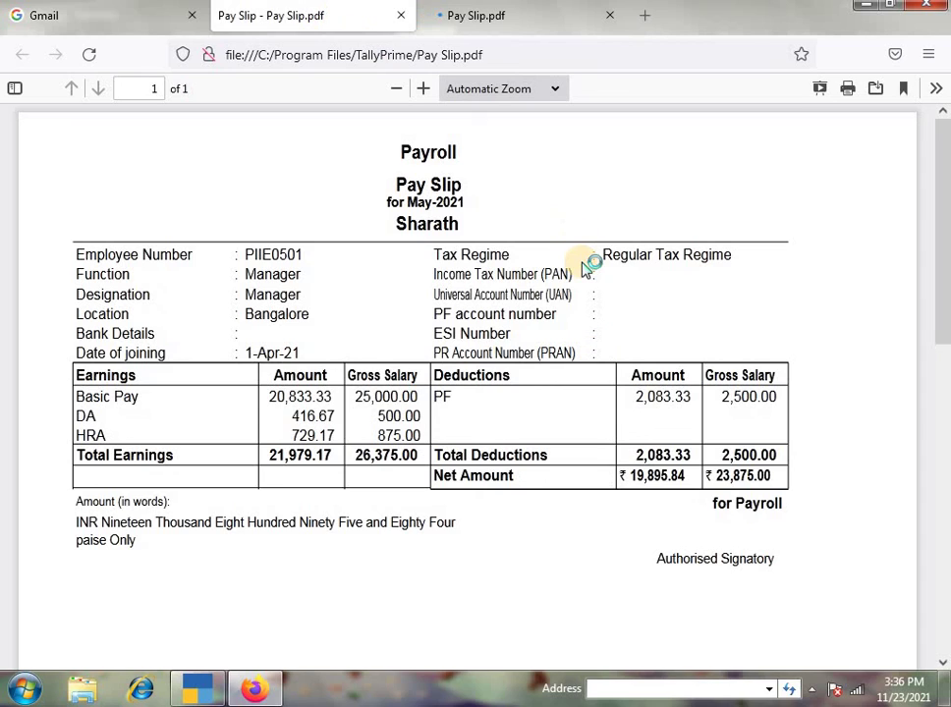